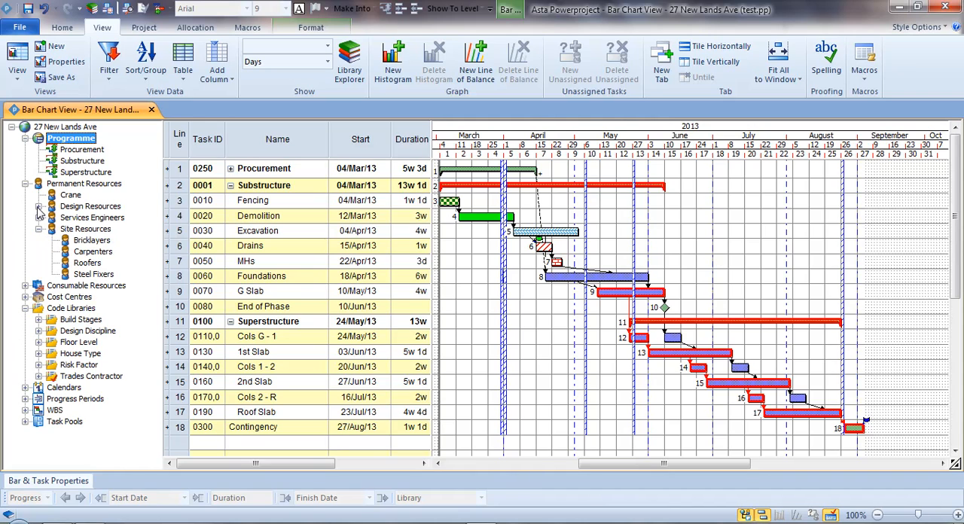
Examine the resources grouped under Design Resources and Structural Engineers, collapse Design Resources again, and select Site Resources.
{"action": "left_click", "coordinate": [39, 206]}
{"action": "left_click", "coordinate": [52, 253]}
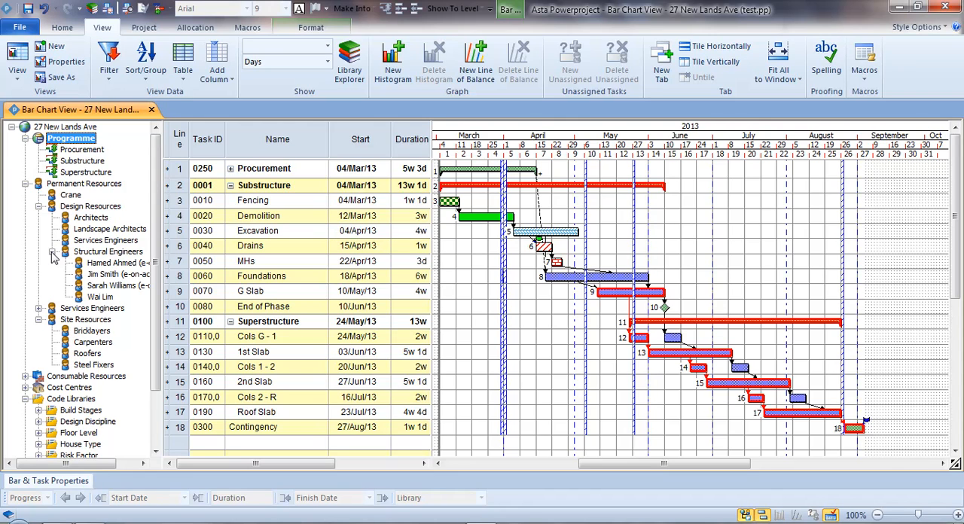
{"action": "left_click", "coordinate": [39, 208]}
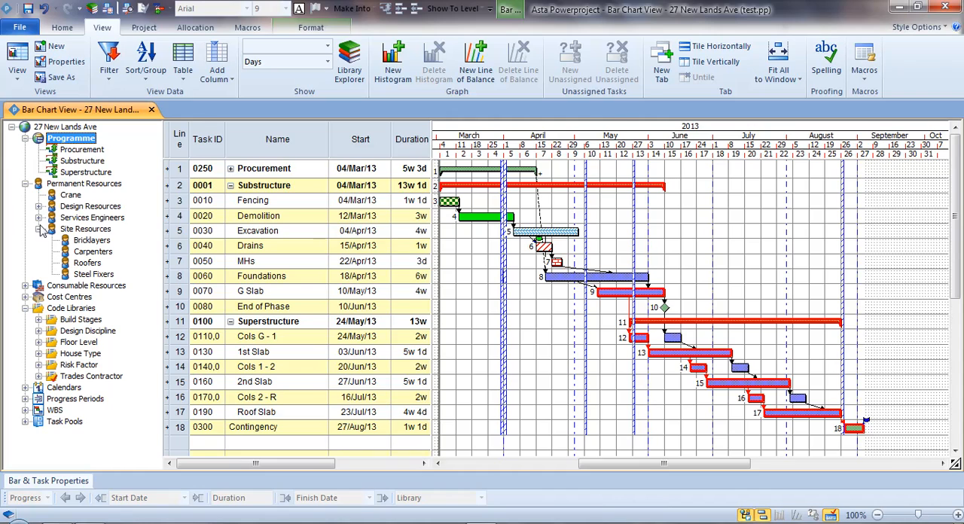
{"action": "left_click", "coordinate": [76, 230]}
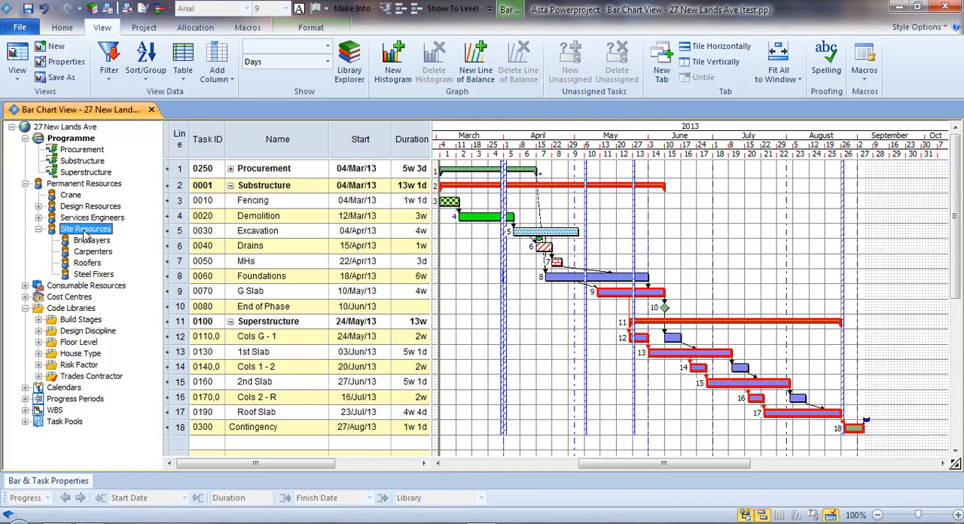
Open the saved Resource Entry view, enlarge its histogram area, and make the Bricklayers histogram row taller.
{"action": "left_click", "coordinate": [24, 83]}
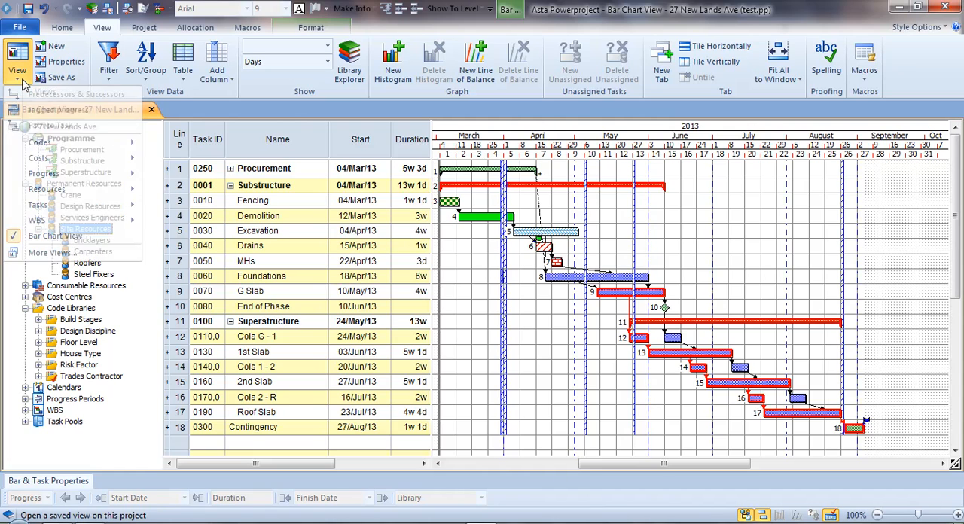
{"action": "mouse_move", "coordinate": [57, 196]}
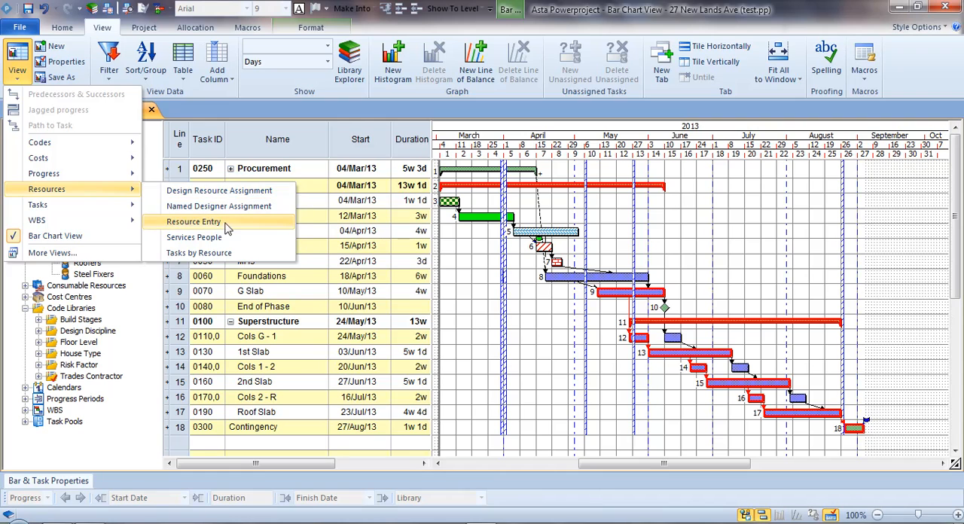
{"action": "left_click", "coordinate": [193, 222]}
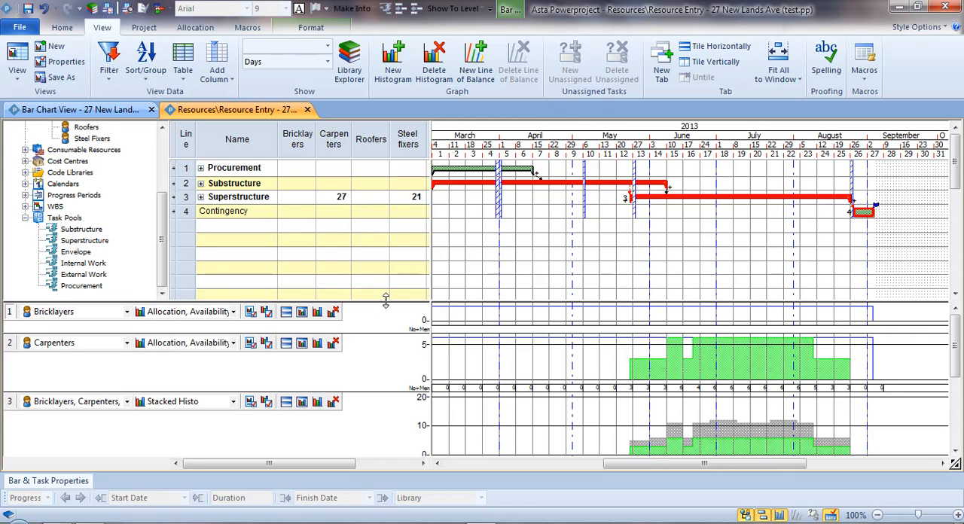
{"action": "left_click_drag", "start_coordinate": [385, 300], "coordinate": [389, 250]}
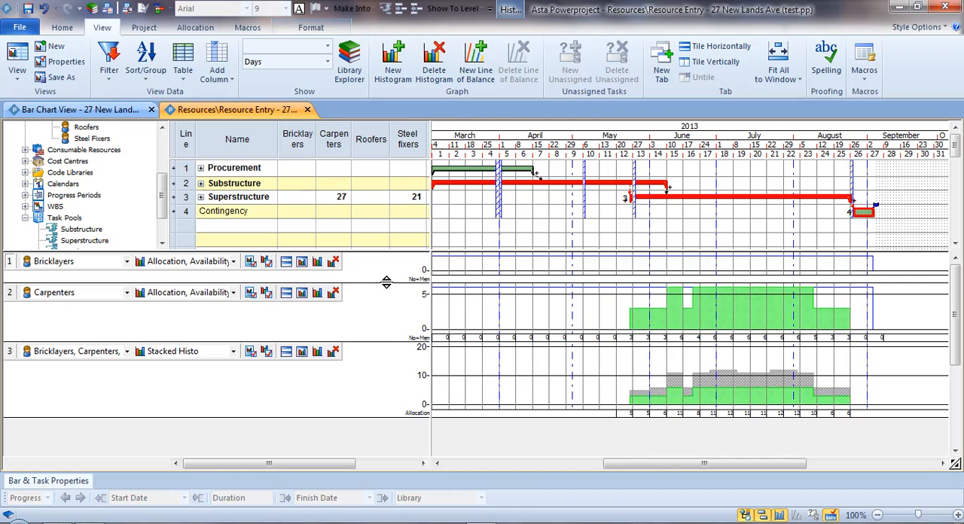
{"action": "left_click_drag", "start_coordinate": [386, 283], "coordinate": [405, 307]}
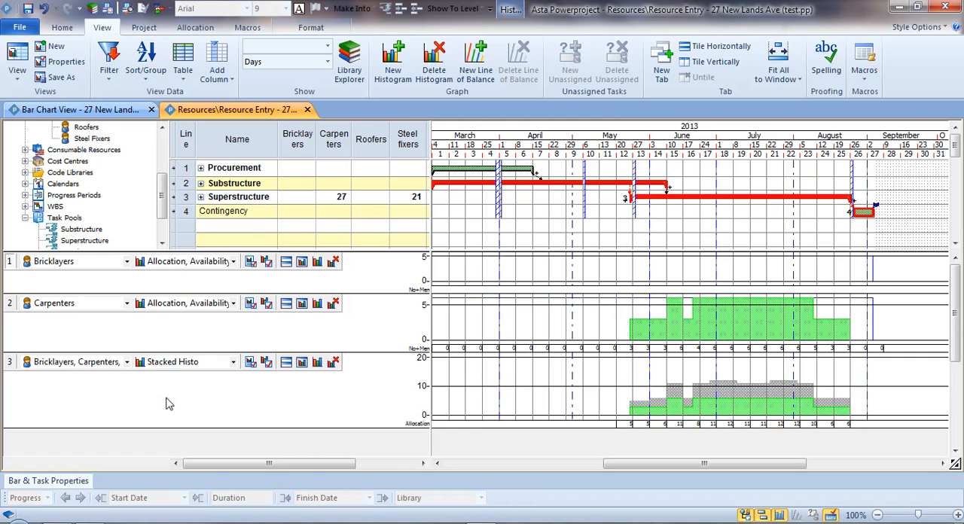
Examine which resources and which histogram report are chosen for the third histogram, without changing them.
{"action": "left_click", "coordinate": [127, 363]}
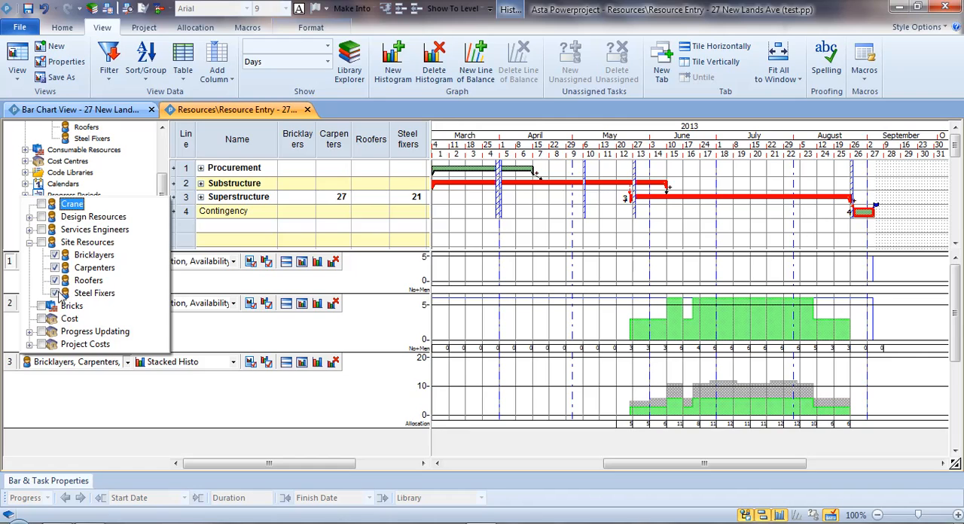
{"action": "left_click", "coordinate": [152, 401]}
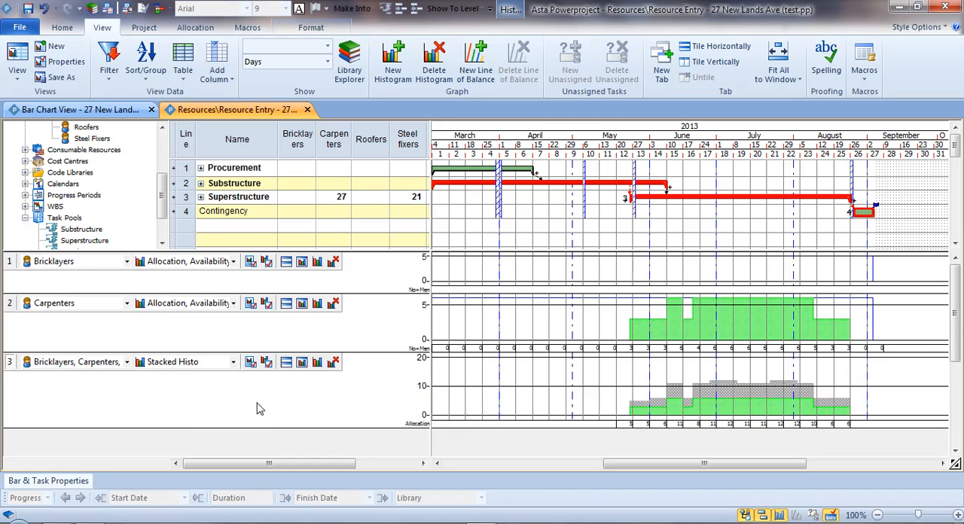
{"action": "left_click", "coordinate": [233, 363]}
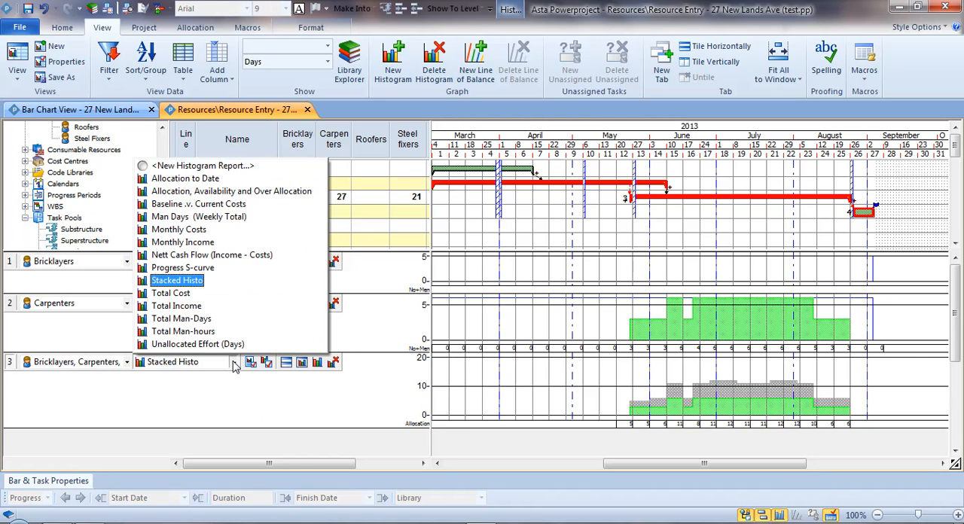
{"action": "left_click", "coordinate": [230, 421]}
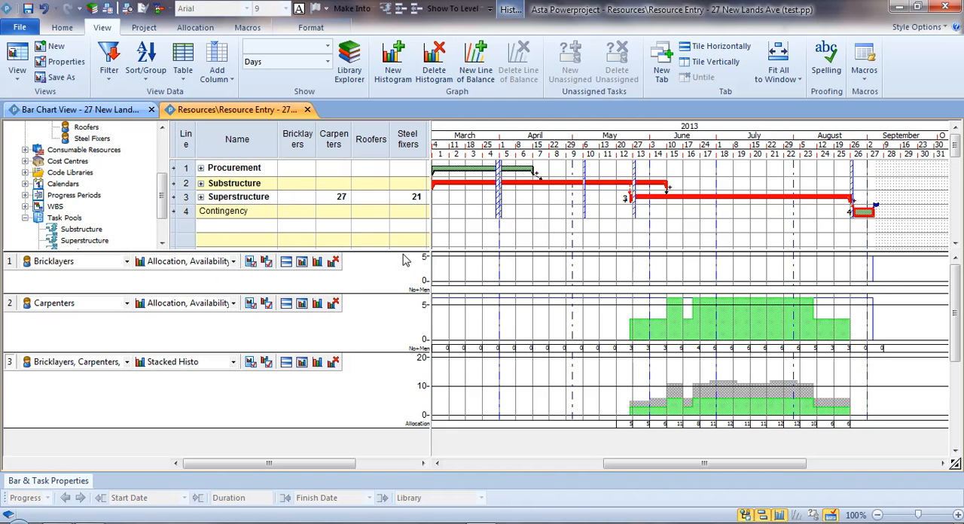
Give the bar chart area more height and shrink the Carpenters and Bricklayers histogram rows.
{"action": "left_click_drag", "start_coordinate": [403, 251], "coordinate": [403, 274]}
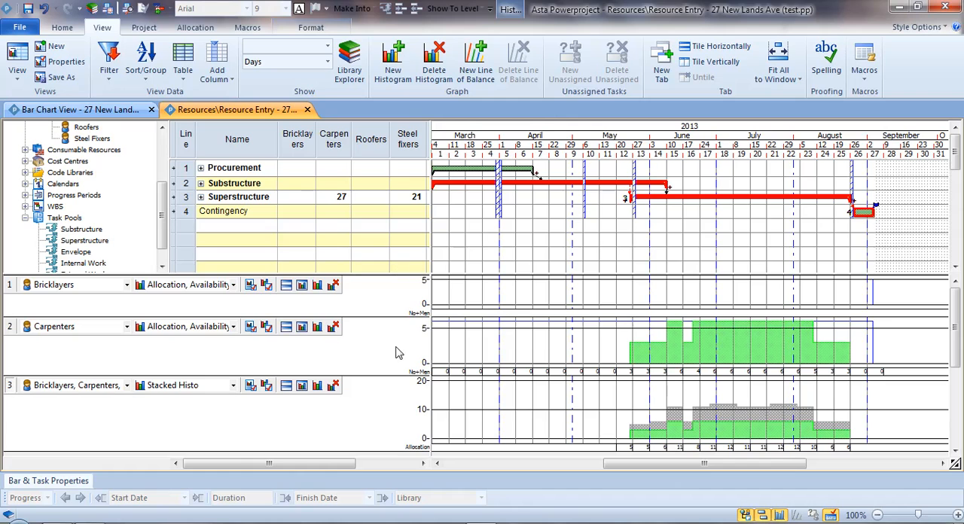
{"action": "left_click_drag", "start_coordinate": [402, 375], "coordinate": [395, 352]}
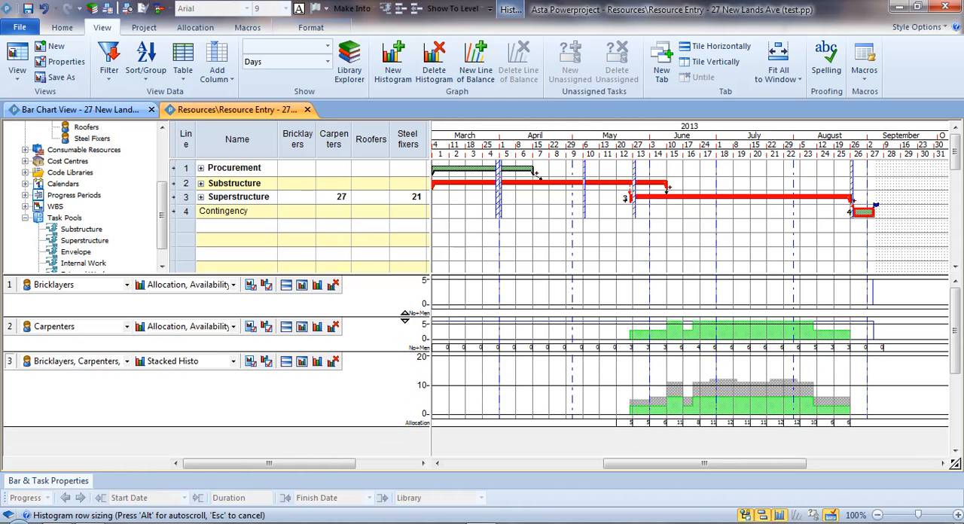
{"action": "left_click_drag", "start_coordinate": [404, 315], "coordinate": [405, 306]}
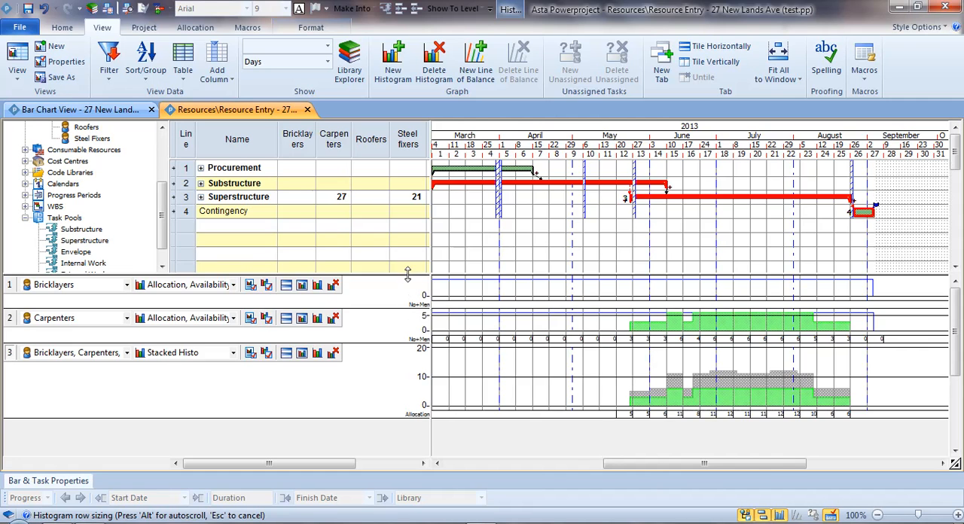
{"action": "left_click_drag", "start_coordinate": [406, 275], "coordinate": [407, 307]}
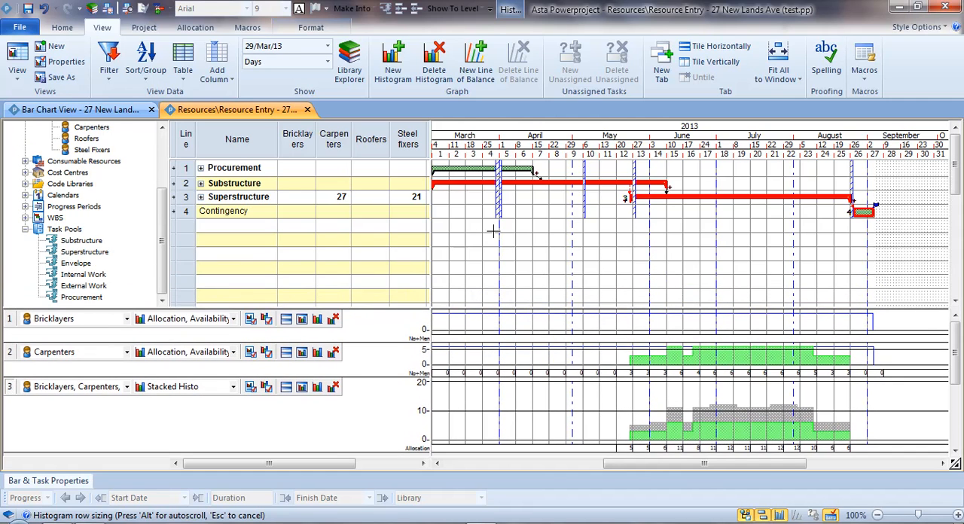
Expand the Substructure summary task and assign the Carpenters resource to the Fencing task.
{"action": "double_click", "coordinate": [479, 184]}
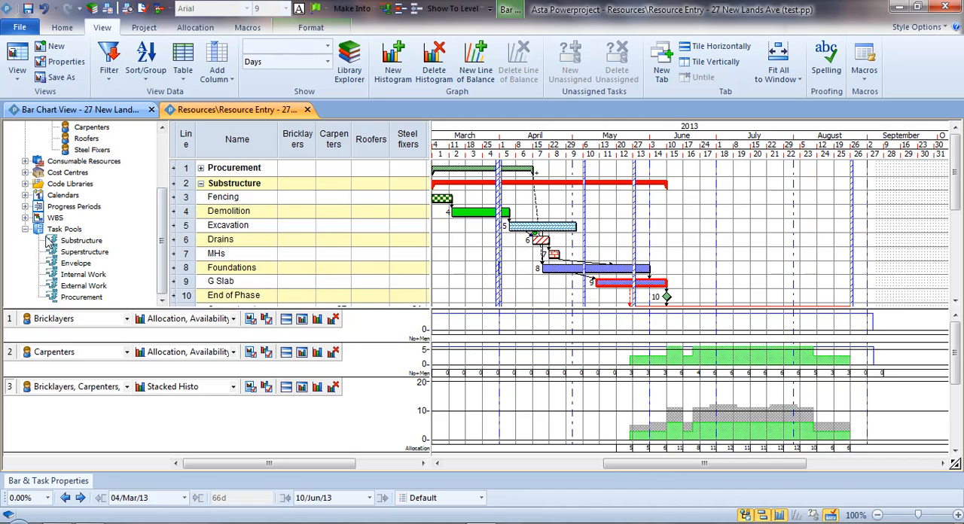
{"action": "scroll", "coordinate": [32, 236], "scroll_direction": "up", "scroll_amount": 2}
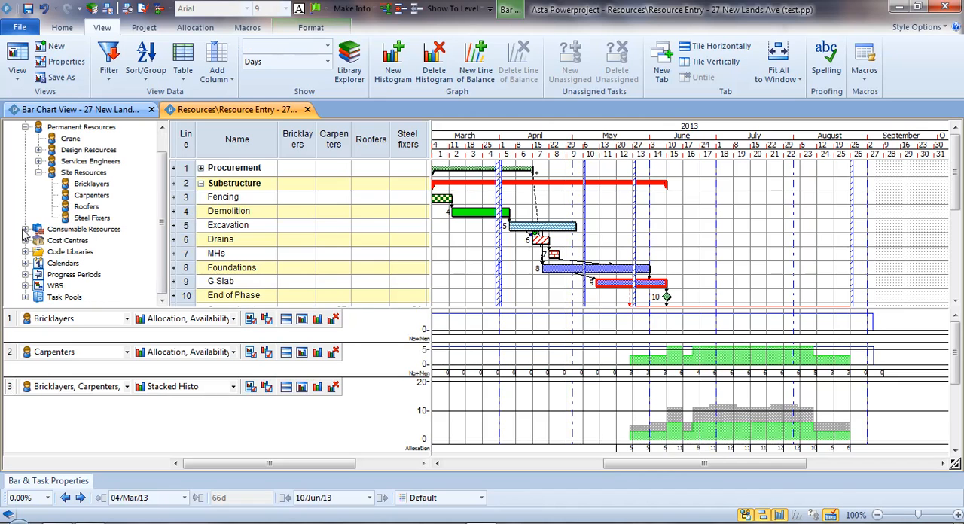
{"action": "left_click", "coordinate": [96, 196]}
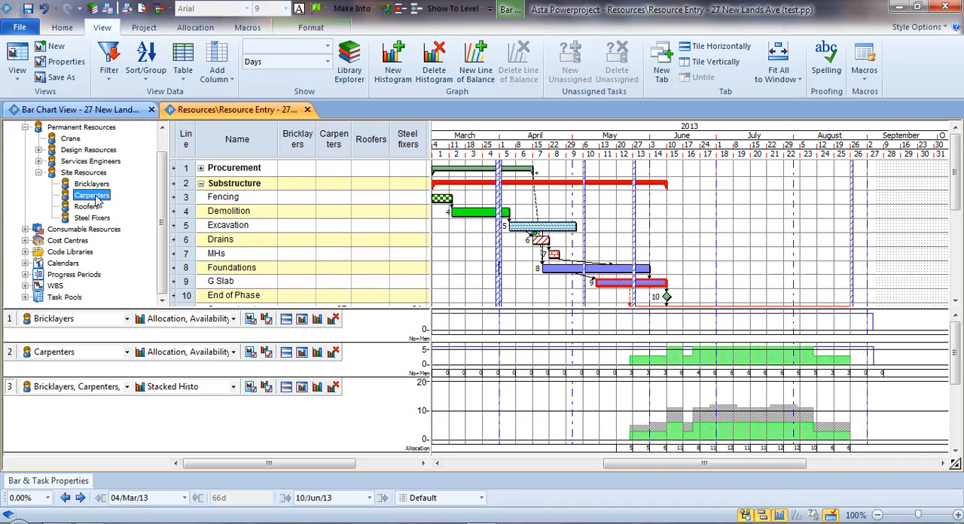
{"action": "left_click_drag", "start_coordinate": [96, 198], "coordinate": [488, 207]}
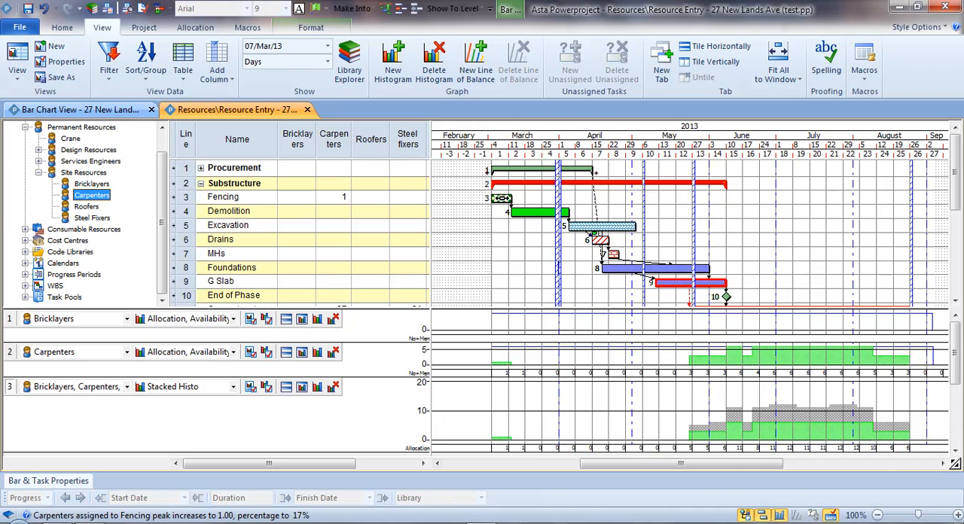
Make the Carpenters histogram row slightly taller and inspect the Carpenters column and the Fencing bar against it.
{"action": "left_click", "coordinate": [338, 141]}
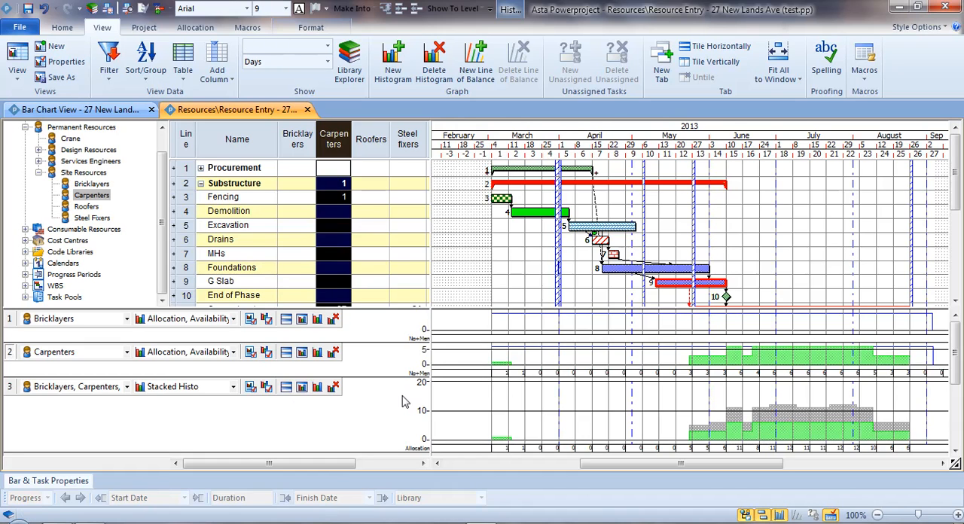
{"action": "left_click_drag", "start_coordinate": [423, 375], "coordinate": [423, 386]}
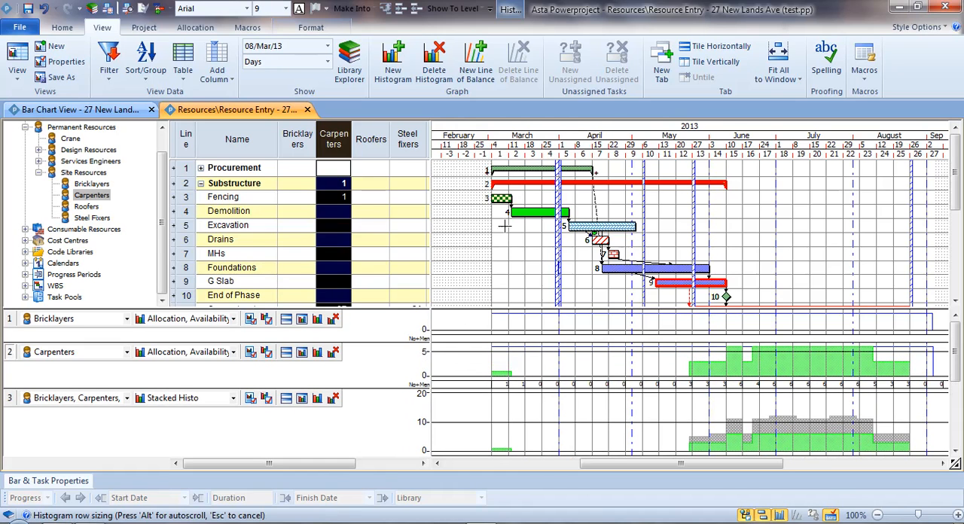
{"action": "left_click", "coordinate": [502, 199]}
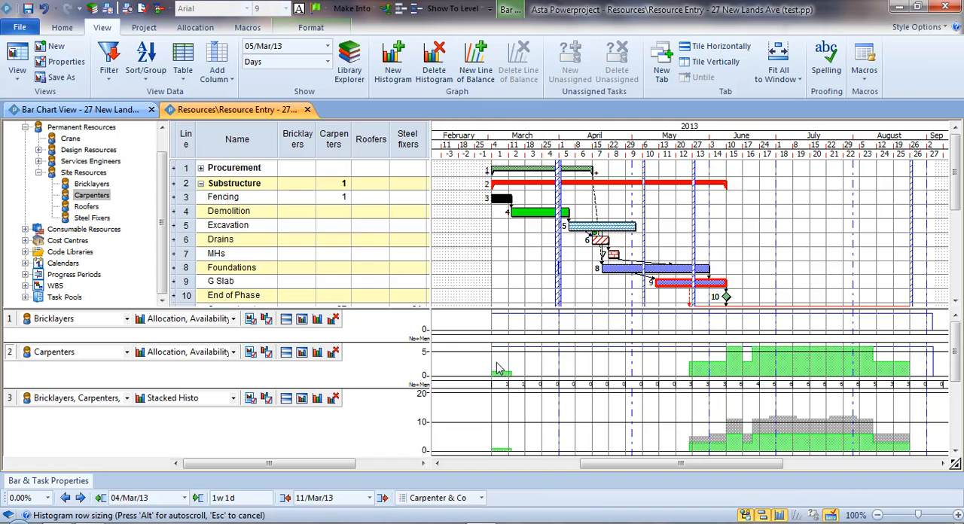
{"action": "left_click", "coordinate": [505, 260]}
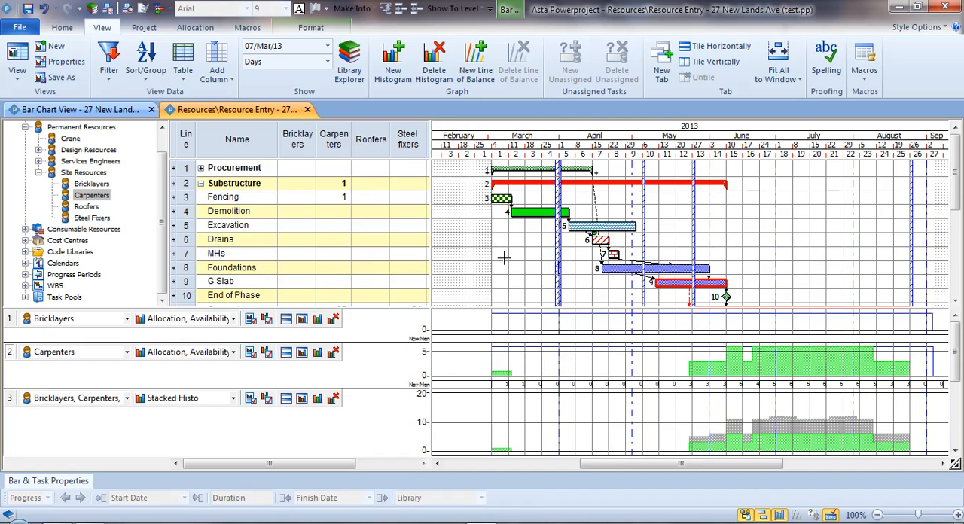
Set the number of Carpenters allocated to the Fencing task to 3.
{"action": "left_click", "coordinate": [333, 201]}
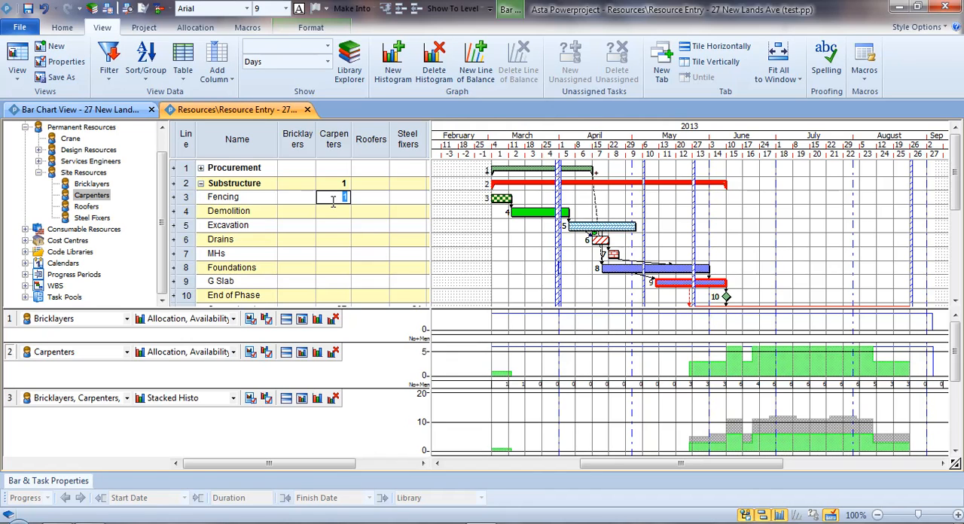
{"action": "type", "text": "2"}
{"action": "key", "text": "BackSpace"}
{"action": "type", "text": "3"}
{"action": "key", "text": "Return"}
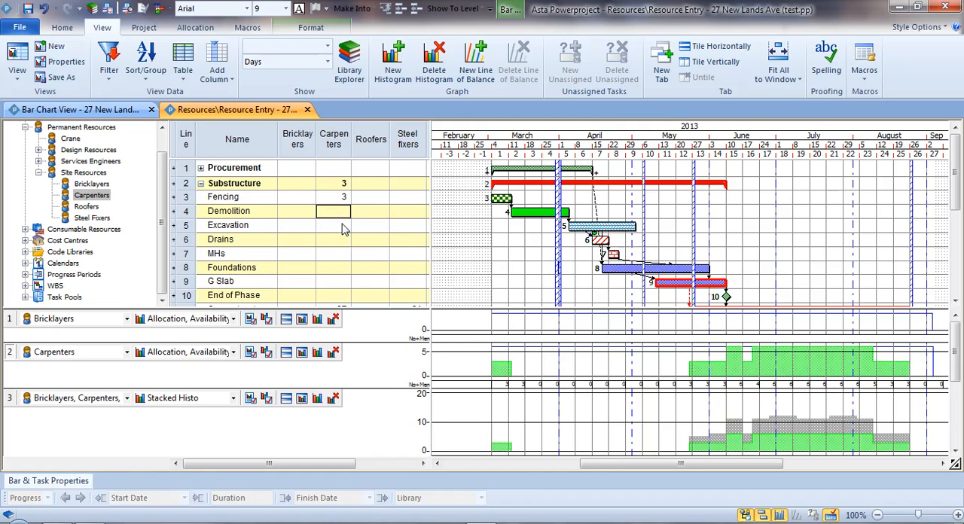
Allocate 2 Carpenters to Excavation, 1 to MHs, 2 to Foundations and 2 to G Slab.
{"action": "key", "text": "Down"}
{"action": "type", "text": "2"}
{"action": "key", "text": "Return"}
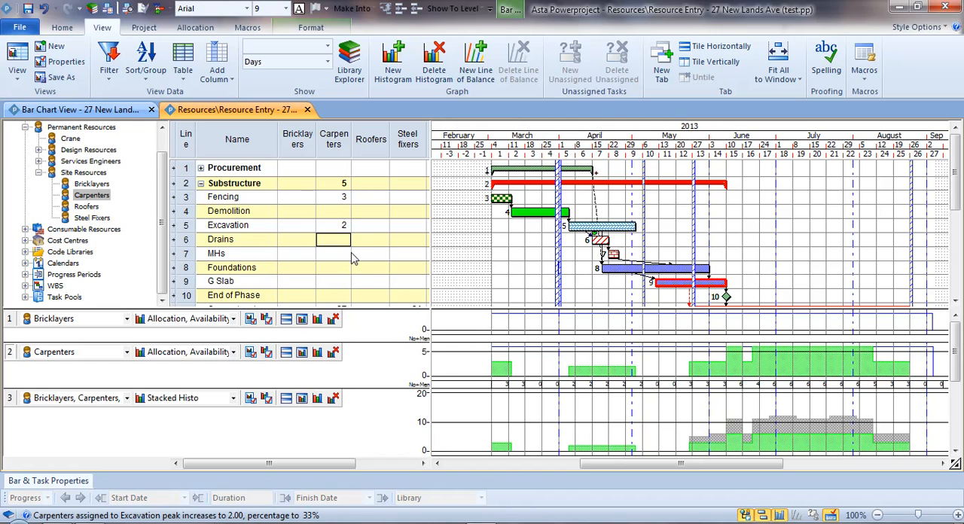
{"action": "key", "text": "Down"}
{"action": "type", "text": "1"}
{"action": "key", "text": "Return"}
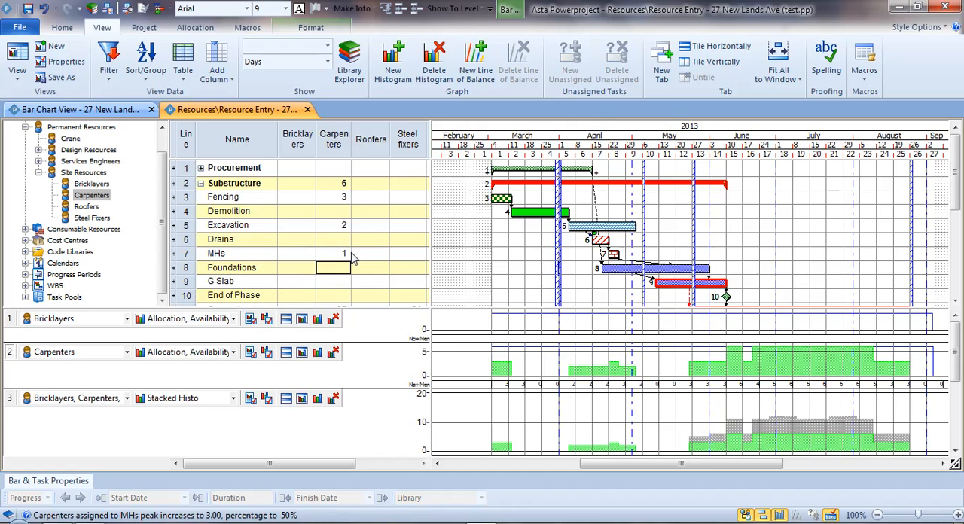
{"action": "key", "text": "Return"}
{"action": "type", "text": "2"}
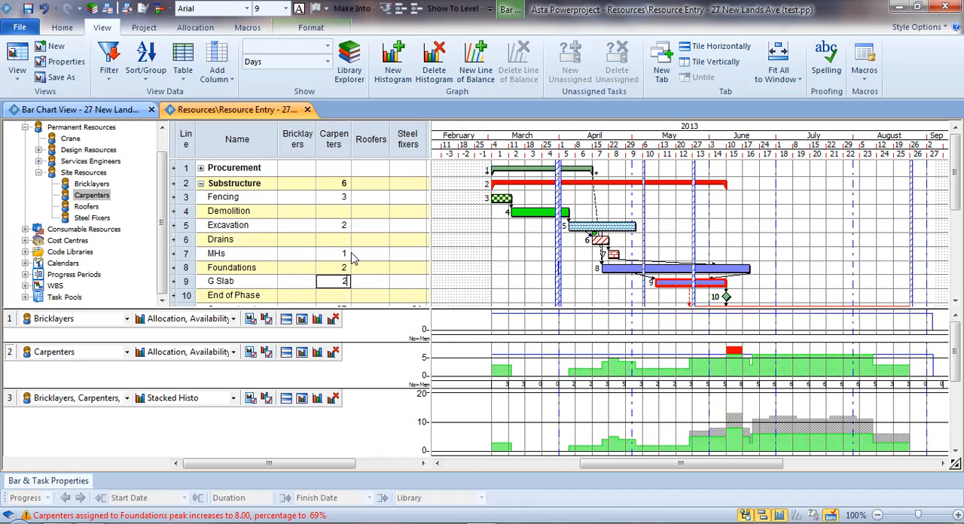
{"action": "key", "text": "Return"}
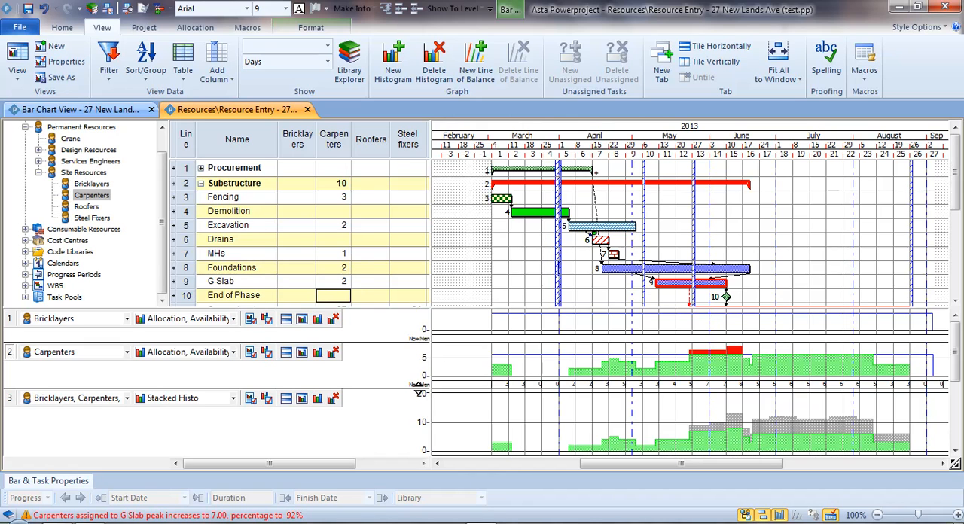
Remove the Bricklayers histogram and make the Carpenters histogram row taller.
{"action": "left_click_drag", "start_coordinate": [419, 389], "coordinate": [420, 415]}
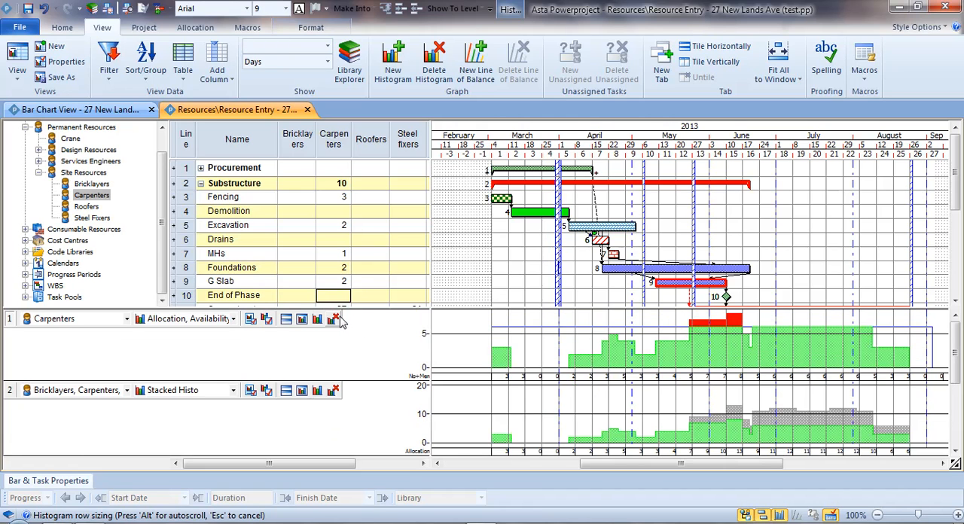
{"action": "left_click", "coordinate": [334, 319]}
{"action": "left_click_drag", "start_coordinate": [419, 381], "coordinate": [417, 399]}
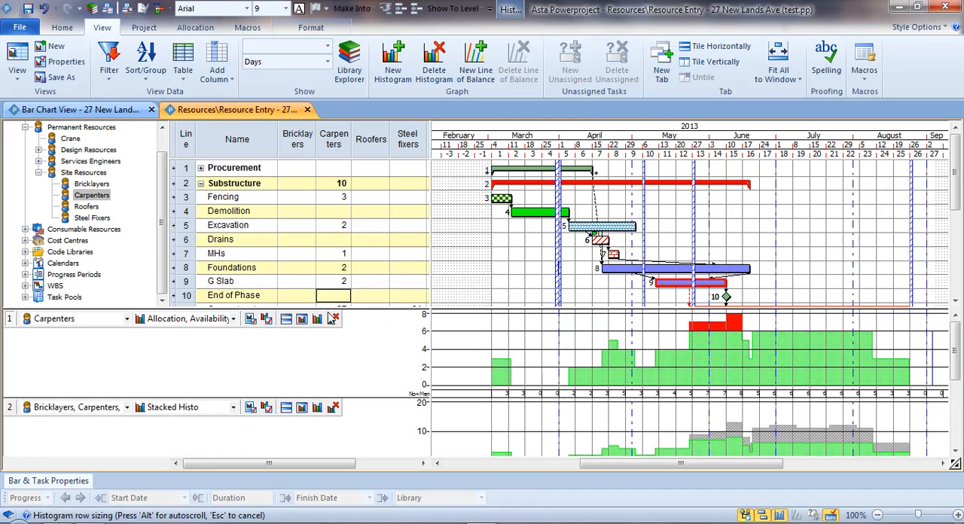
Set the Carpenters resource's availability to 7 in its properties.
{"action": "right_click", "coordinate": [90, 197]}
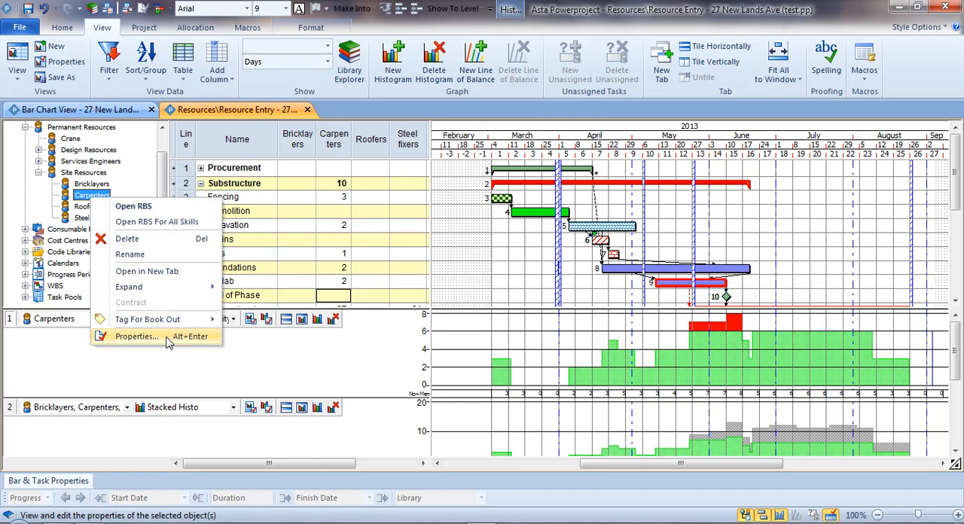
{"action": "left_click", "coordinate": [137, 337]}
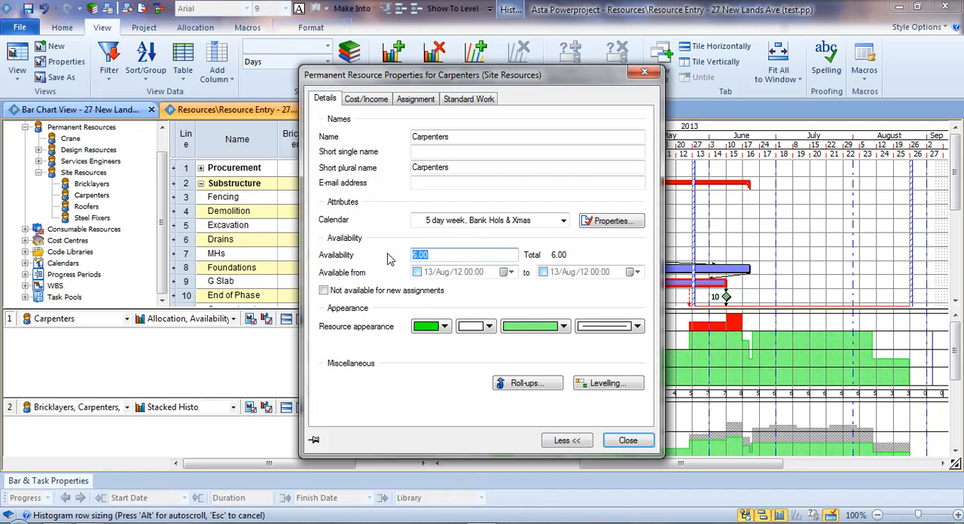
{"action": "left_click", "coordinate": [630, 443]}
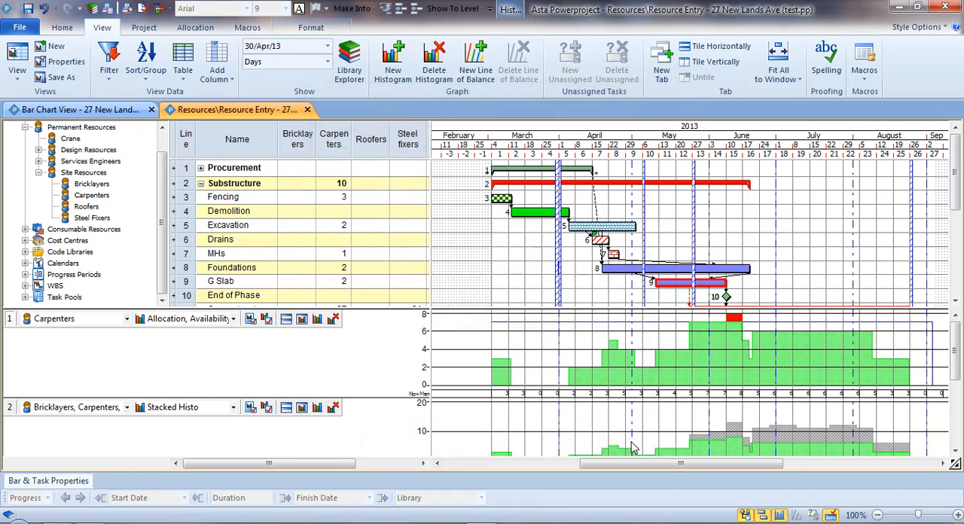
Reschedule the project without opening a view on the problem tasks.
{"action": "left_click", "coordinate": [589, 291]}
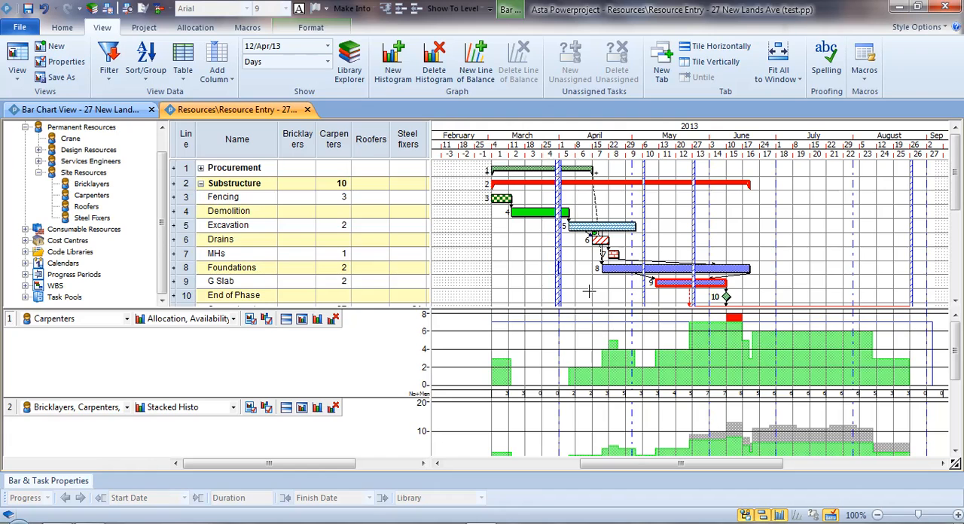
{"action": "scroll", "coordinate": [589, 291], "scroll_direction": "down", "scroll_amount": 1}
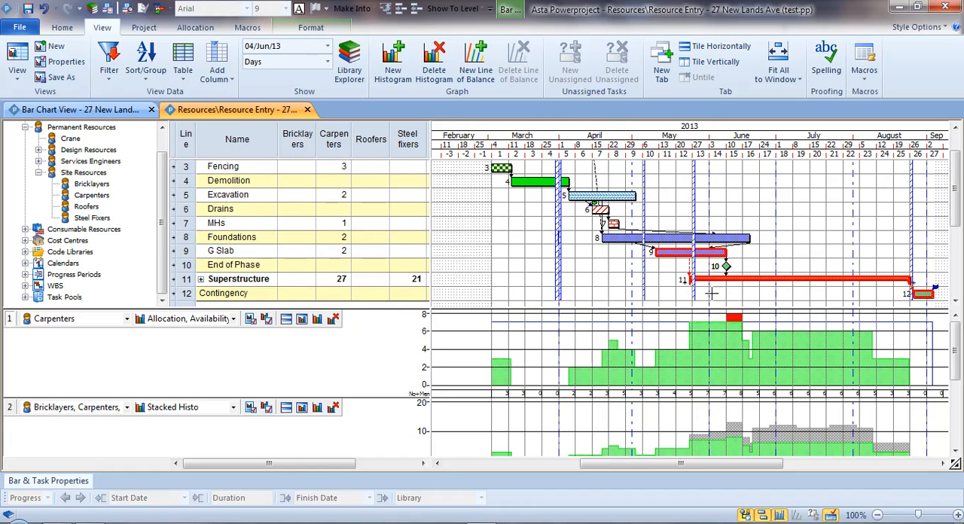
{"action": "key", "text": "F9"}
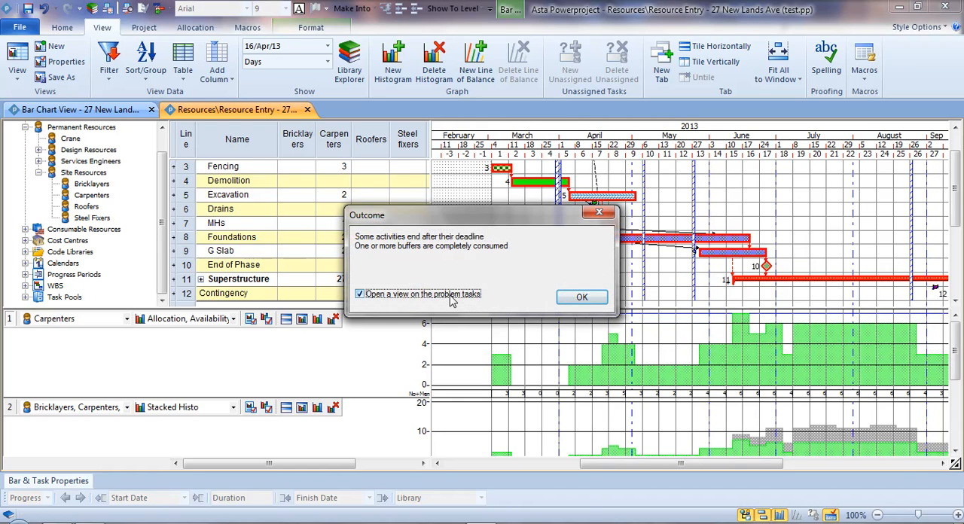
{"action": "left_click", "coordinate": [584, 298]}
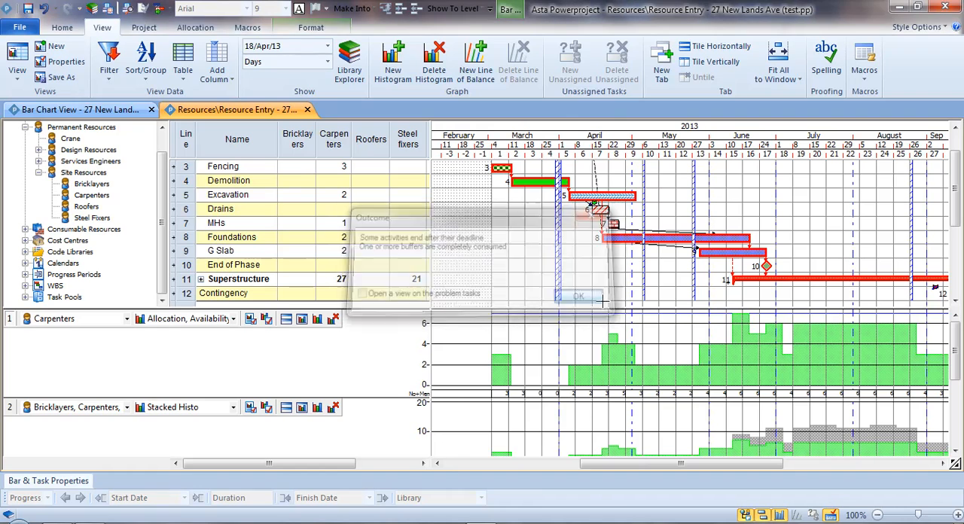
Expand the Superstructure summary and set the number of Carpenters allocated to G Slab to 3.
{"action": "double_click", "coordinate": [780, 280]}
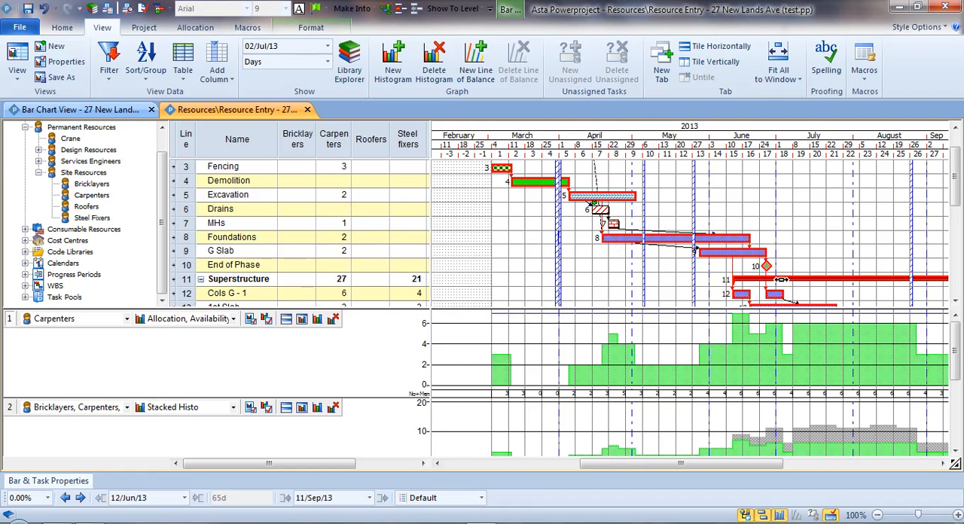
{"action": "scroll", "coordinate": [806, 260], "scroll_direction": "down", "scroll_amount": 1}
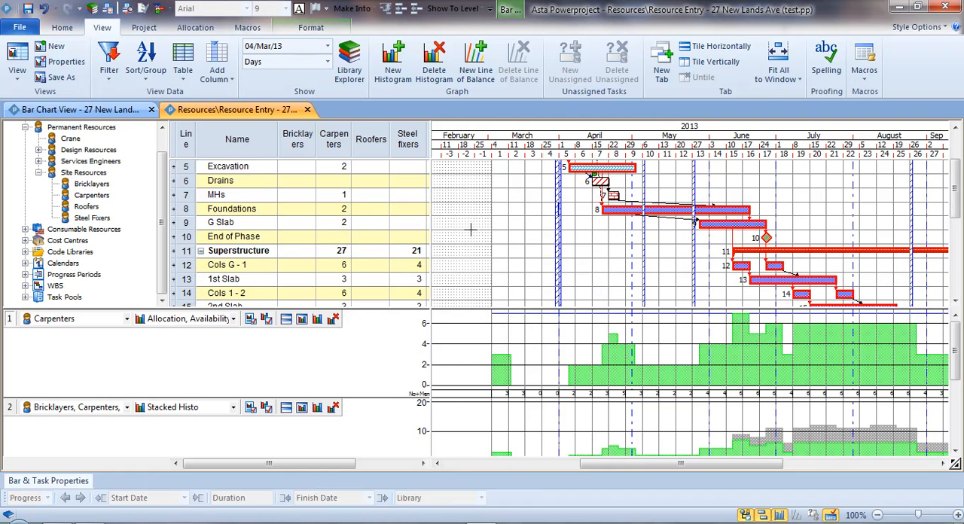
{"action": "left_click", "coordinate": [343, 222]}
{"action": "left_click", "coordinate": [343, 222]}
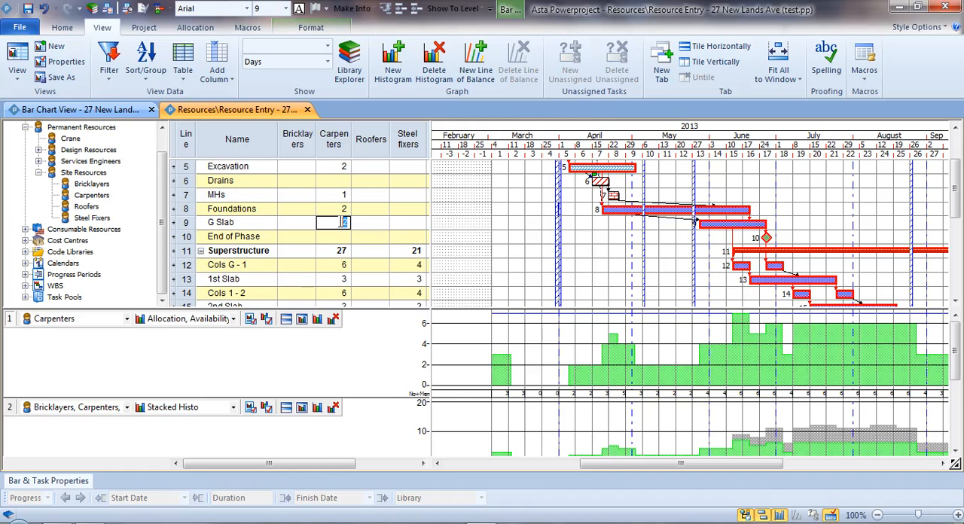
{"action": "type", "text": "3"}
{"action": "key", "text": "Return"}
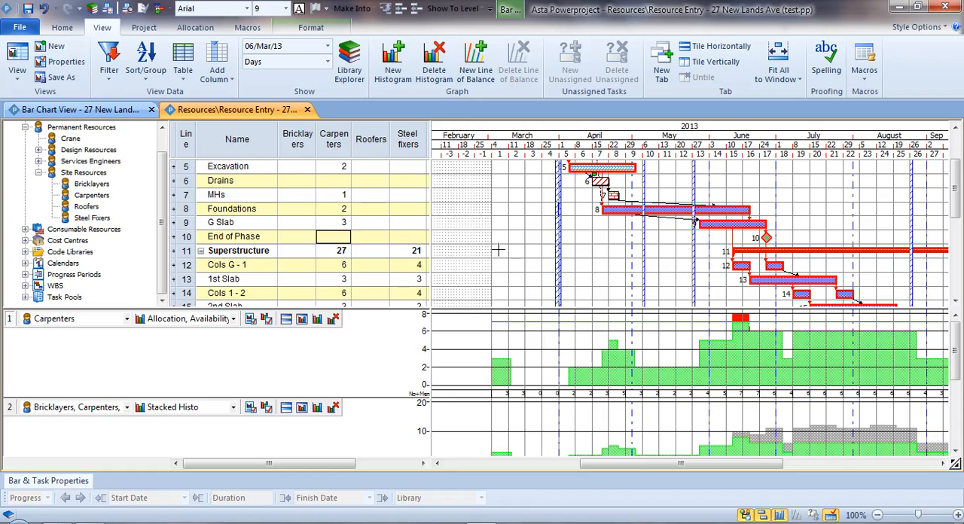
Move the first Cols G - 1 bar to a later start in the chart.
{"action": "left_click", "coordinate": [725, 267]}
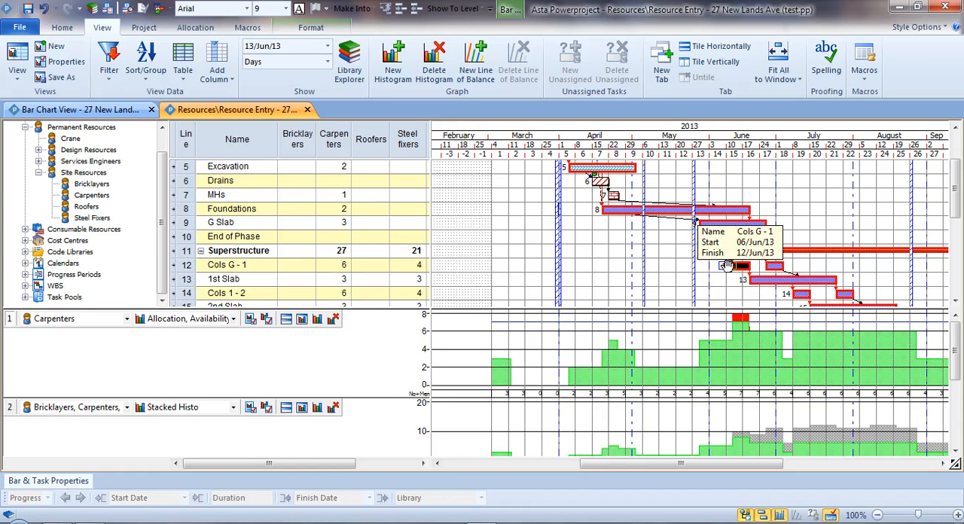
{"action": "left_click_drag", "start_coordinate": [725, 267], "coordinate": [752, 266]}
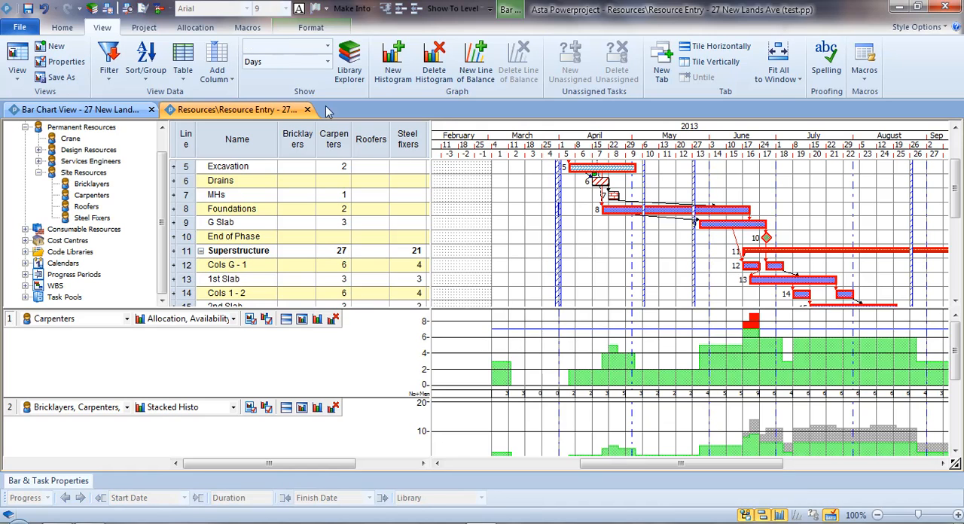
Level only the Carpenters resource under Site Resources with the Resource Leveller.
{"action": "left_click", "coordinate": [188, 28]}
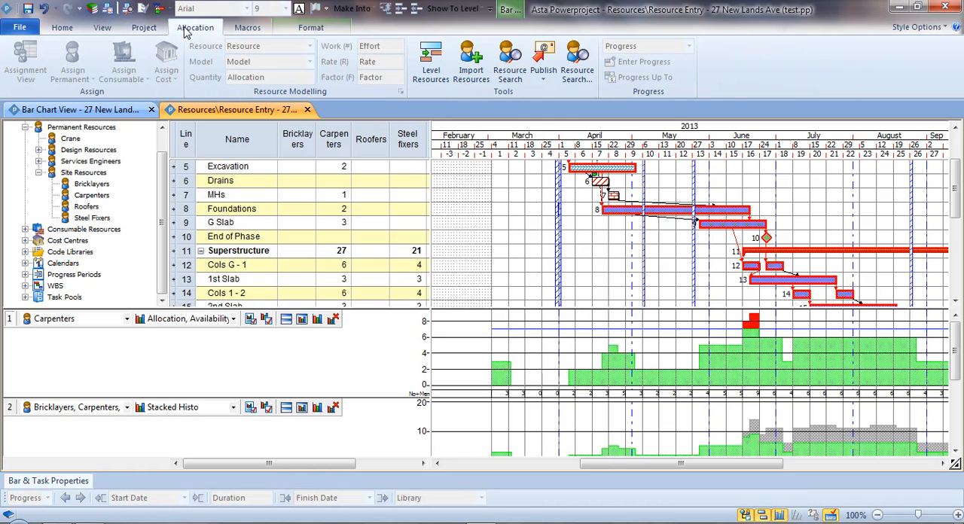
{"action": "left_click", "coordinate": [435, 73]}
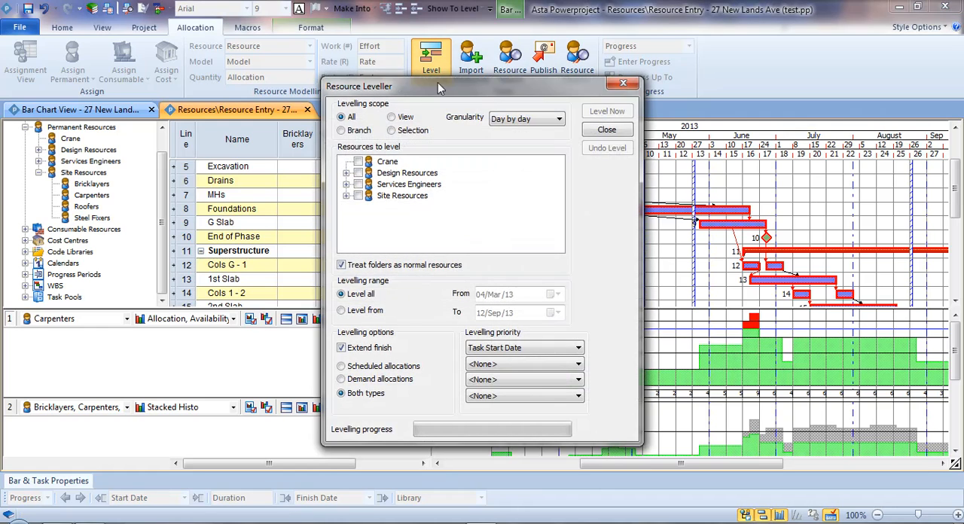
{"action": "left_click", "coordinate": [347, 196]}
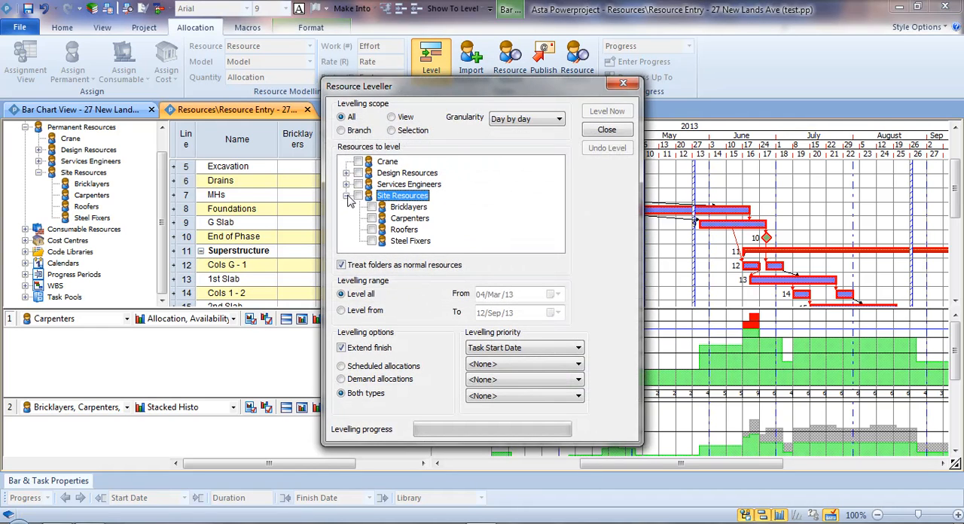
{"action": "left_click", "coordinate": [372, 220]}
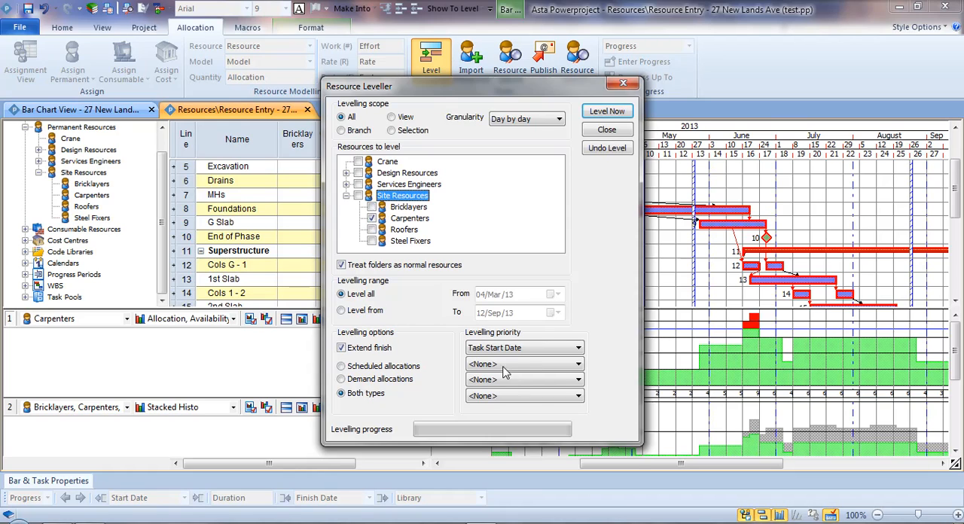
{"action": "left_click", "coordinate": [608, 112]}
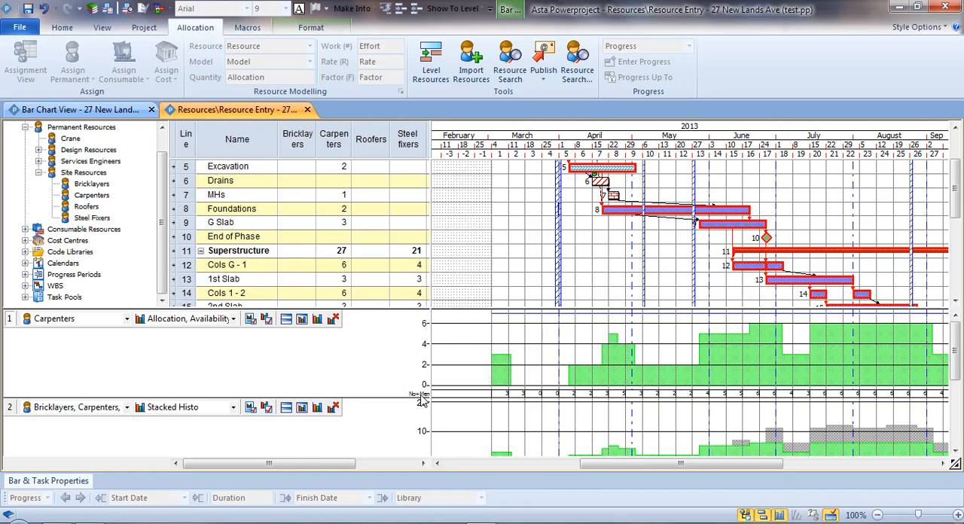
Make the Carpenters histogram row shorter and undo the resource levelling.
{"action": "left_click_drag", "start_coordinate": [422, 400], "coordinate": [420, 382]}
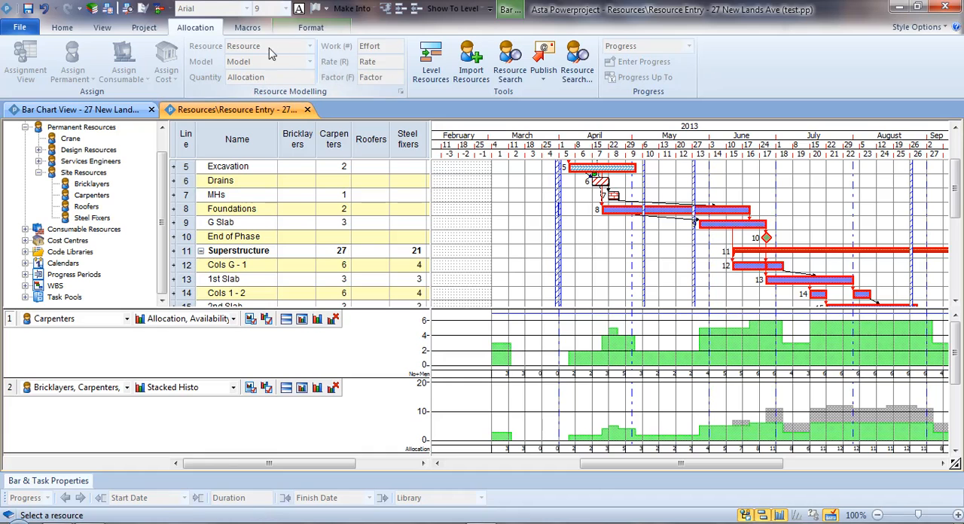
{"action": "left_click", "coordinate": [431, 60]}
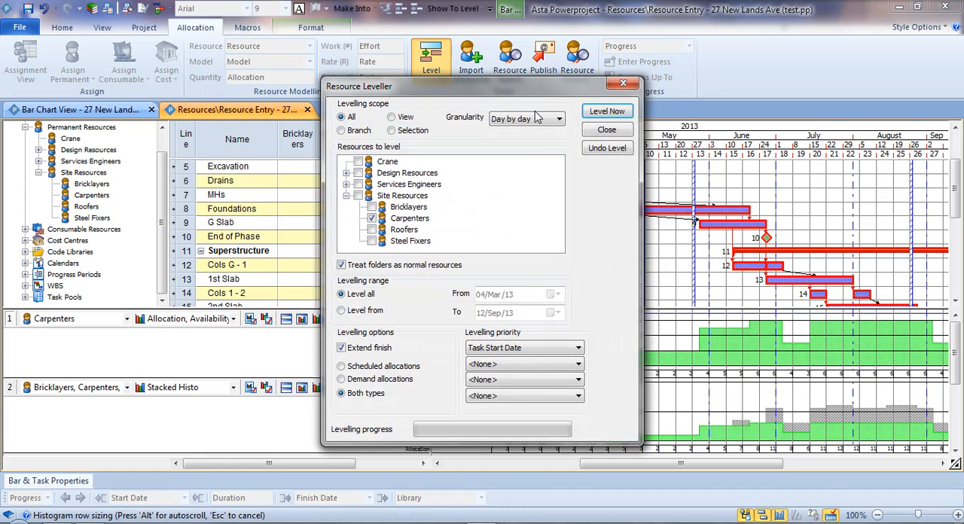
{"action": "left_click", "coordinate": [607, 149]}
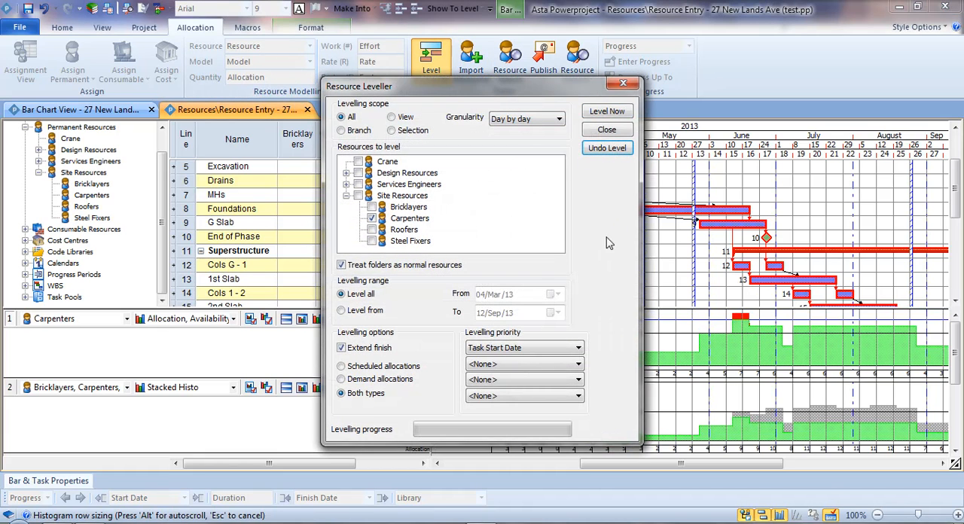
{"action": "left_click", "coordinate": [608, 130]}
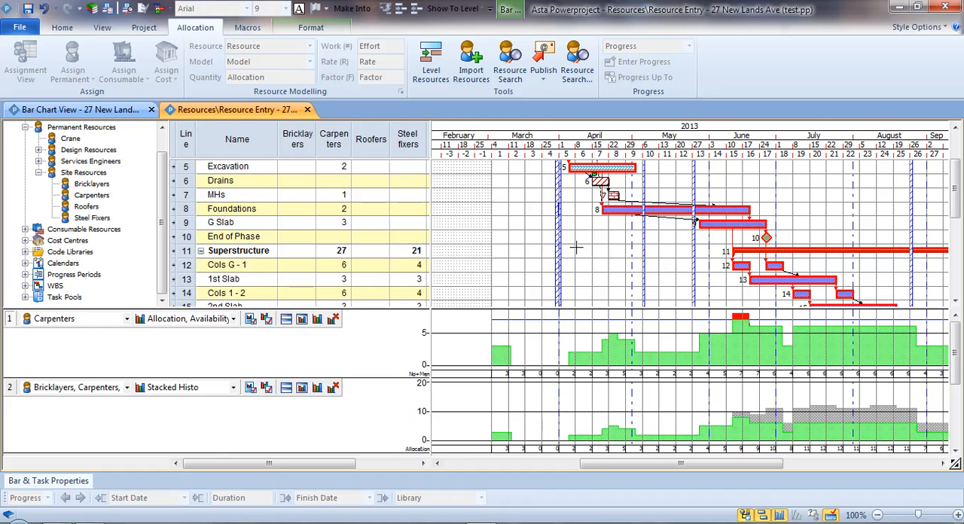
Lengthen the Demolition bar slightly and shorten the Fencing bar so that it finishes on 08/Mar/13.
{"action": "scroll", "coordinate": [573, 251], "scroll_direction": "up", "scroll_amount": 1}
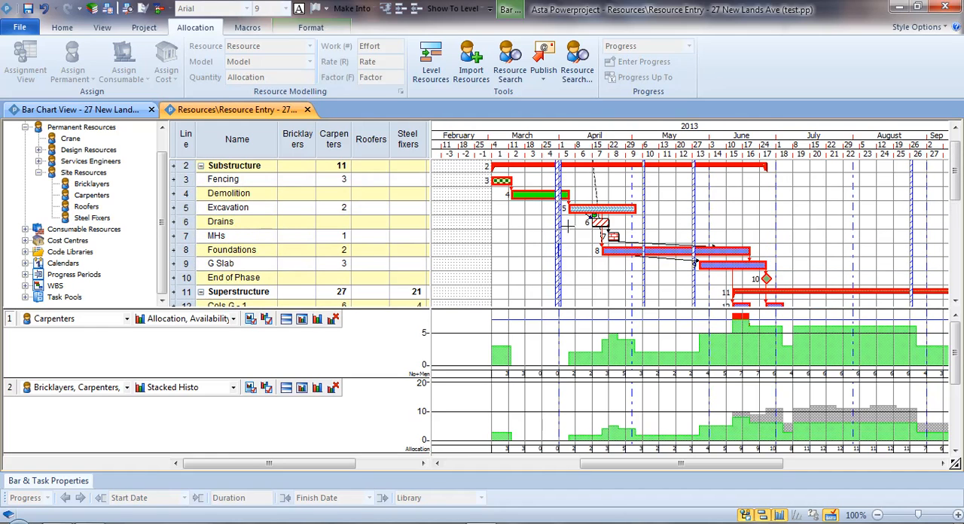
{"action": "mouse_move", "coordinate": [571, 195]}
{"action": "left_mouse_down"}
{"action": "mouse_move", "coordinate": [596, 197]}
{"action": "mouse_move", "coordinate": [577, 195]}
{"action": "left_mouse_up"}
{"action": "left_click_drag", "start_coordinate": [513, 182], "coordinate": [538, 189]}
{"action": "left_click_drag", "start_coordinate": [529, 185], "coordinate": [512, 187]}
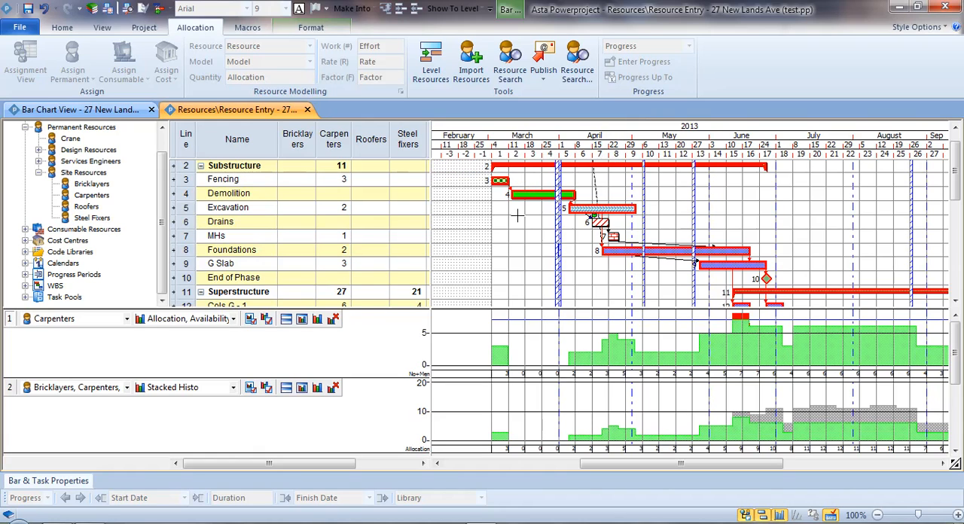
Open the saved Cost Info view and expand the Substructure summary to list its task costs.
{"action": "scroll", "coordinate": [534, 256], "scroll_direction": "up", "scroll_amount": 1}
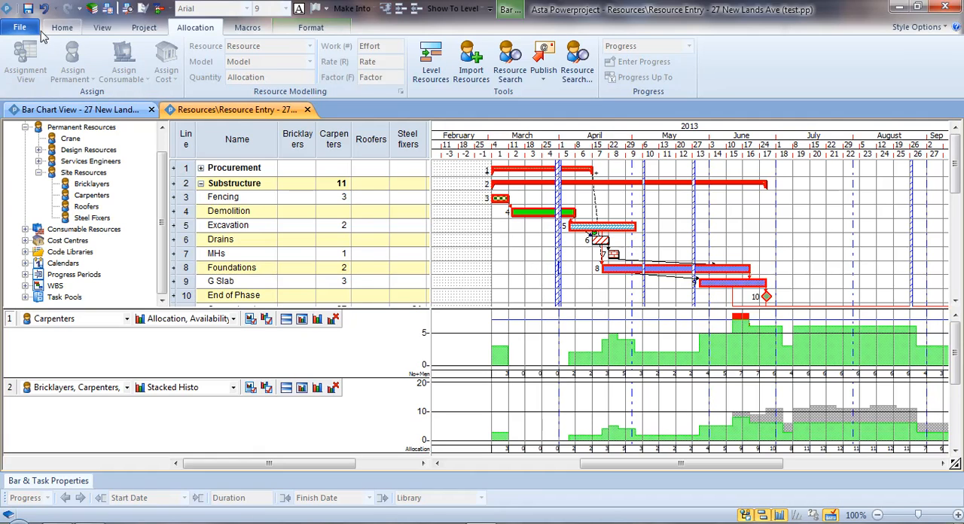
{"action": "left_click", "coordinate": [102, 27]}
{"action": "left_click", "coordinate": [16, 66]}
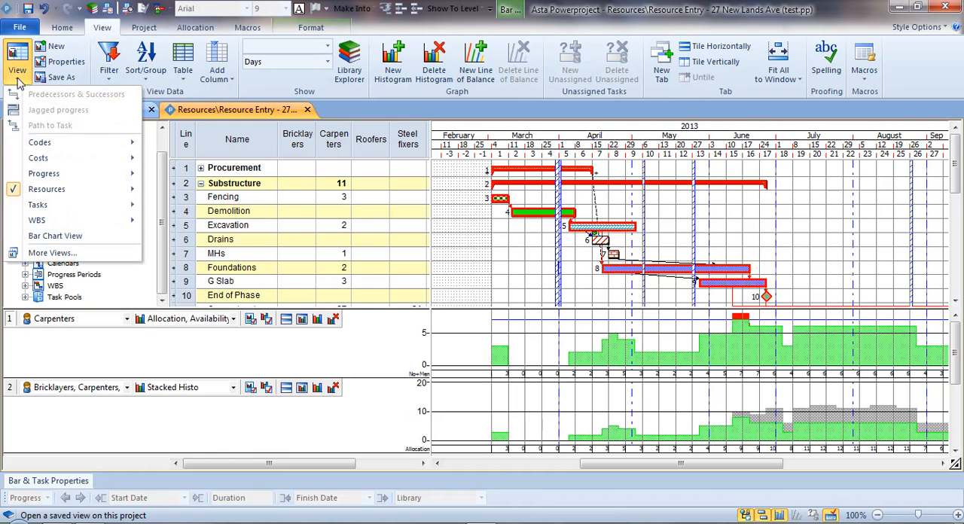
{"action": "mouse_move", "coordinate": [46, 161]}
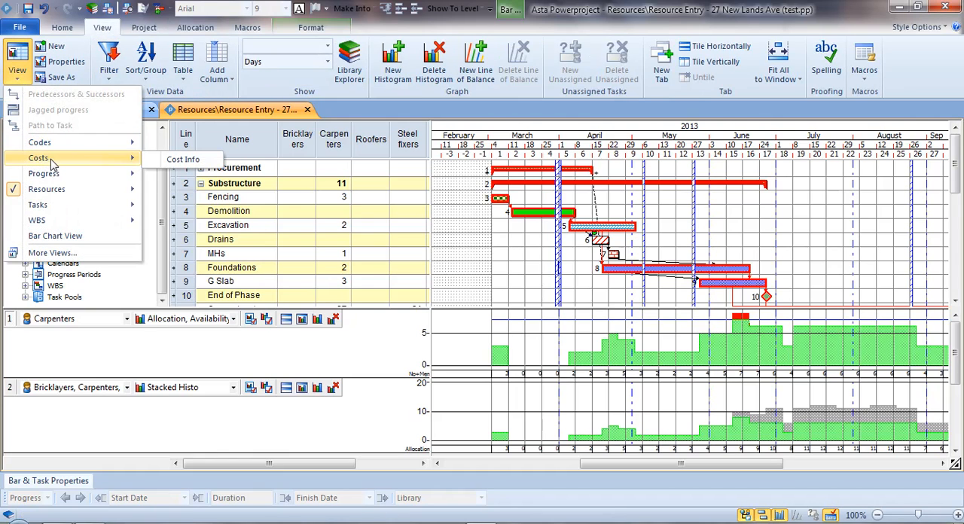
{"action": "left_click", "coordinate": [180, 159]}
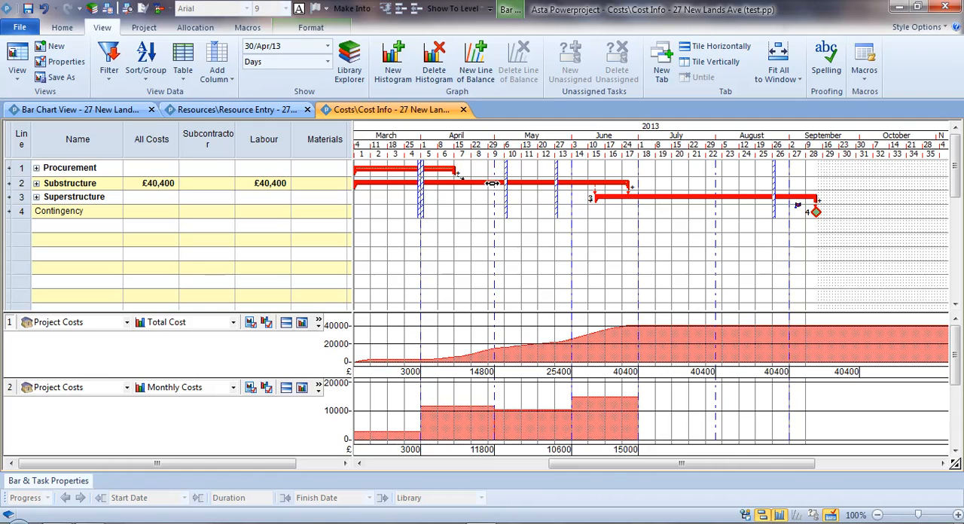
{"action": "double_click", "coordinate": [414, 183]}
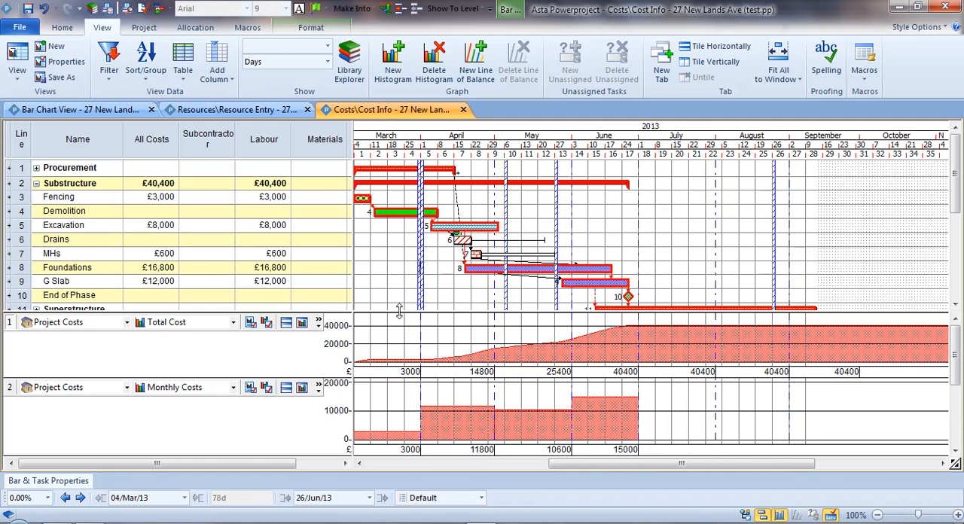
Enlarge the histogram area of the Cost Info view and make the Total Cost histogram row taller.
{"action": "left_click_drag", "start_coordinate": [401, 313], "coordinate": [411, 258]}
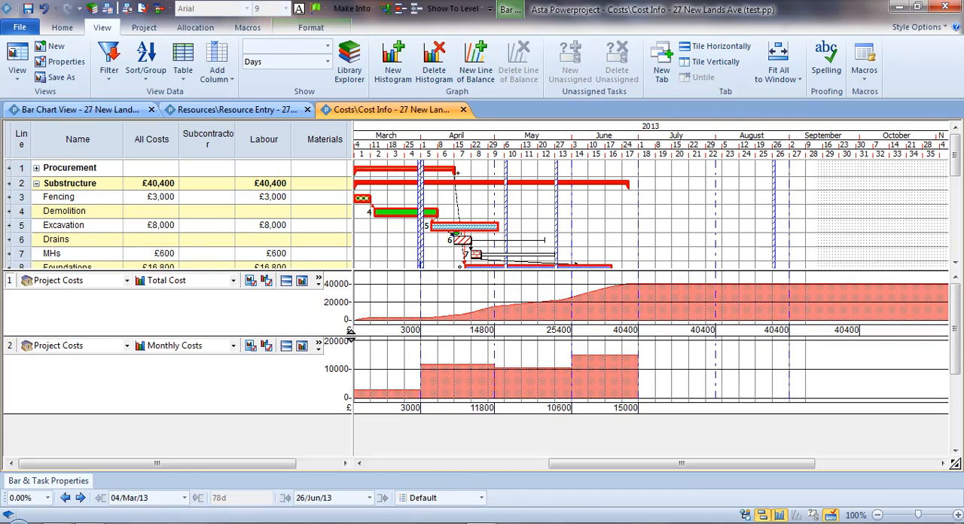
{"action": "left_click_drag", "start_coordinate": [348, 331], "coordinate": [364, 355]}
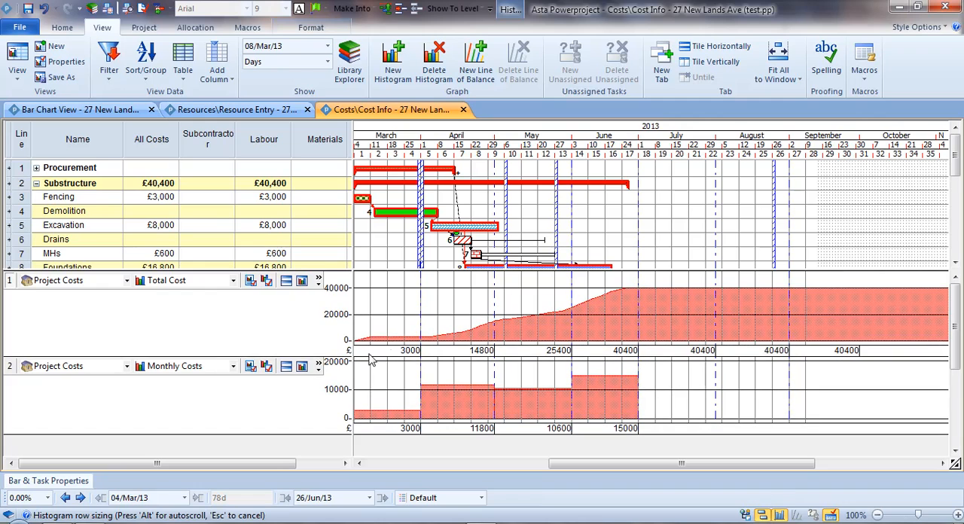
{"action": "left_click_drag", "start_coordinate": [409, 270], "coordinate": [409, 291]}
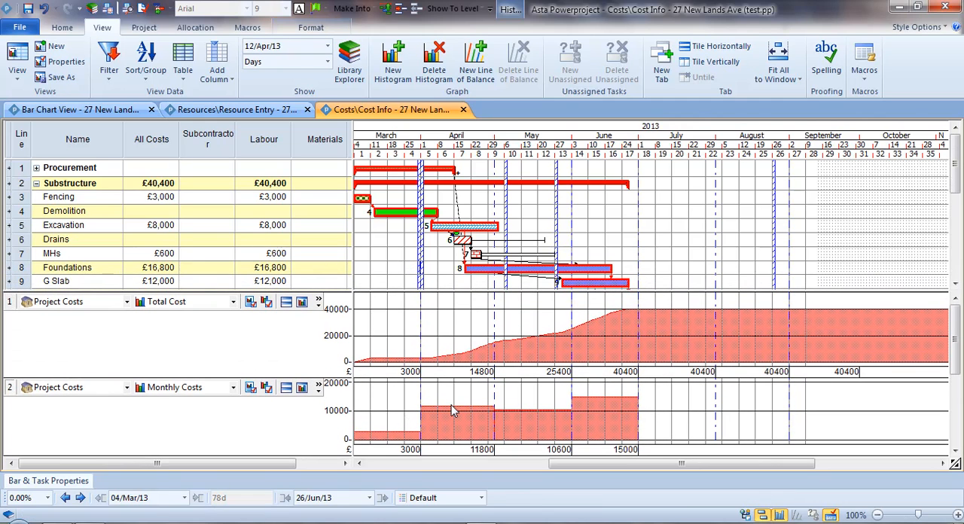
Check the report types available for the second cost histogram, keep Monthly Costs, and select the Labour column.
{"action": "left_click", "coordinate": [195, 391]}
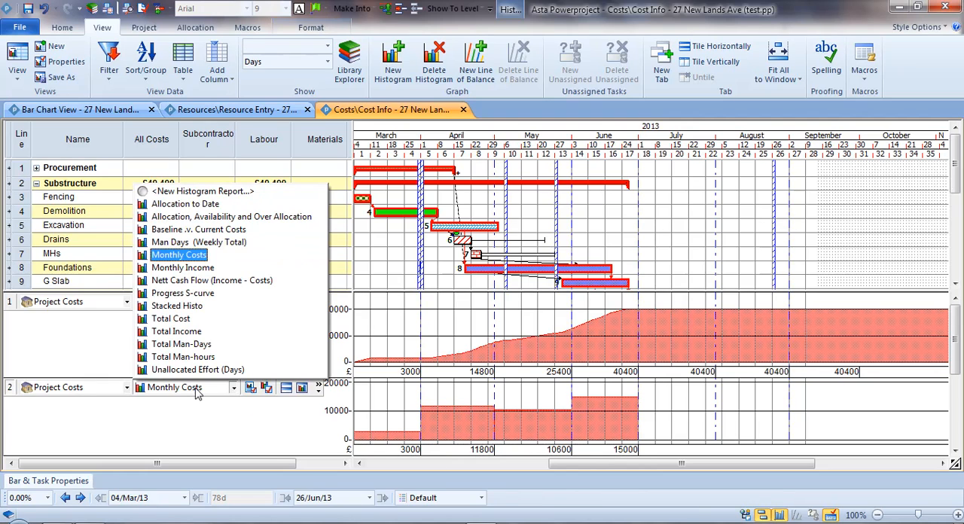
{"action": "left_click", "coordinate": [179, 256]}
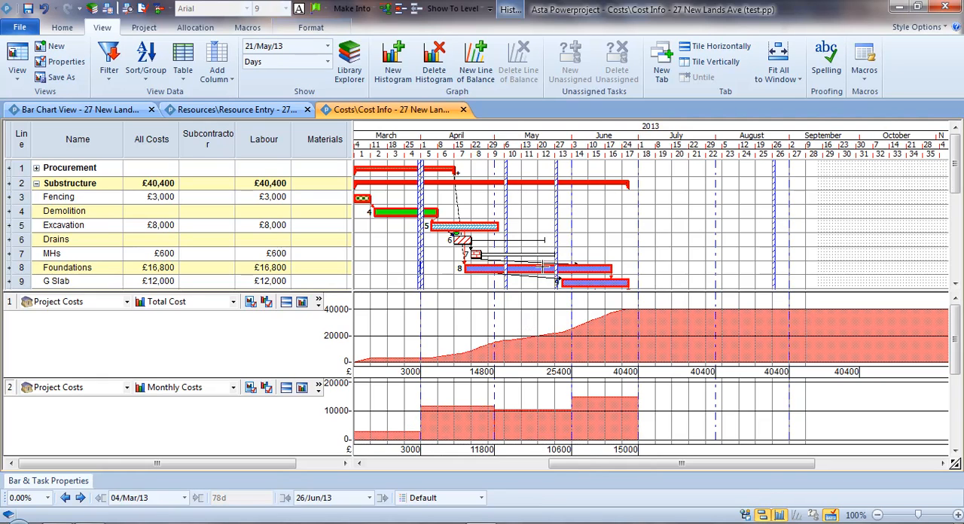
{"action": "left_click", "coordinate": [532, 227]}
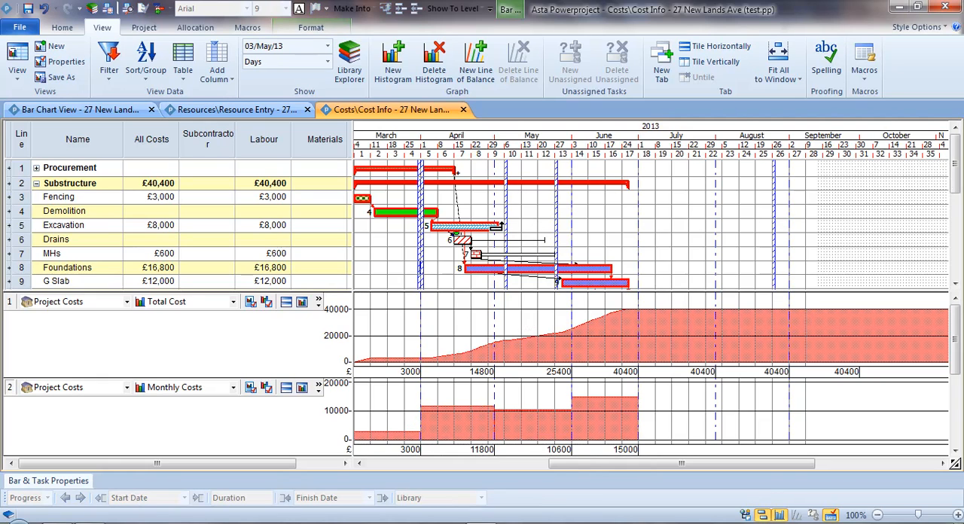
{"action": "left_click", "coordinate": [264, 139]}
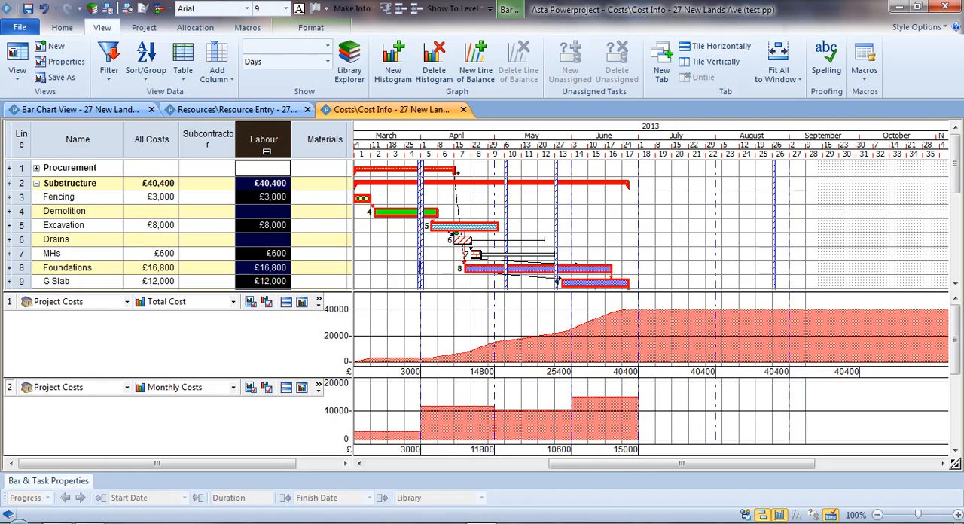
Try extending the Fencing bar to finish on 14/Mar/13 to test its cost effect, and undo the change.
{"action": "left_click", "coordinate": [362, 199]}
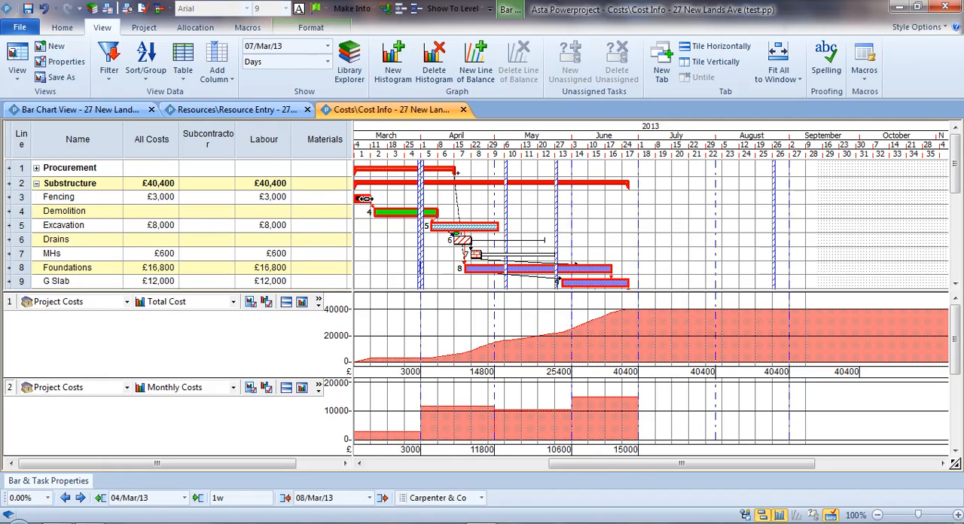
{"action": "left_click_drag", "start_coordinate": [371, 198], "coordinate": [387, 202]}
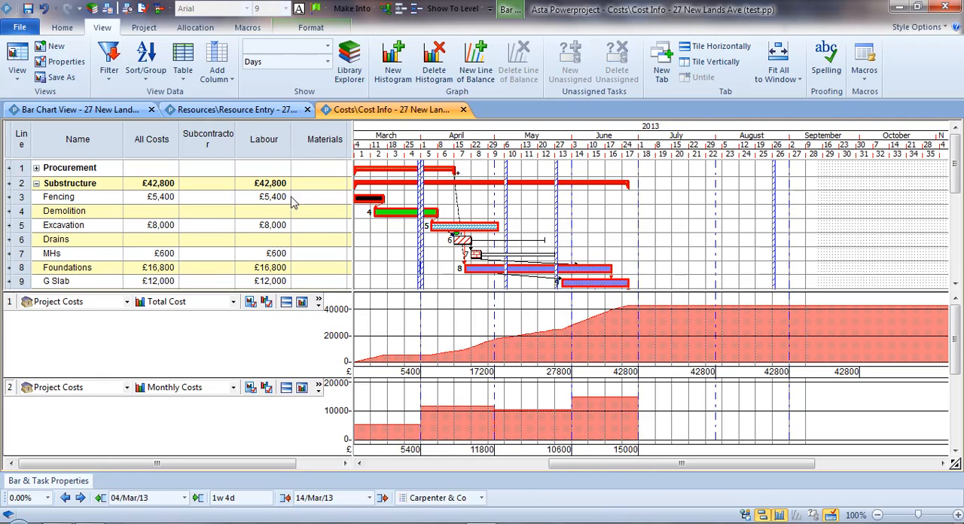
{"action": "left_click", "coordinate": [44, 8]}
{"action": "left_click", "coordinate": [328, 200]}
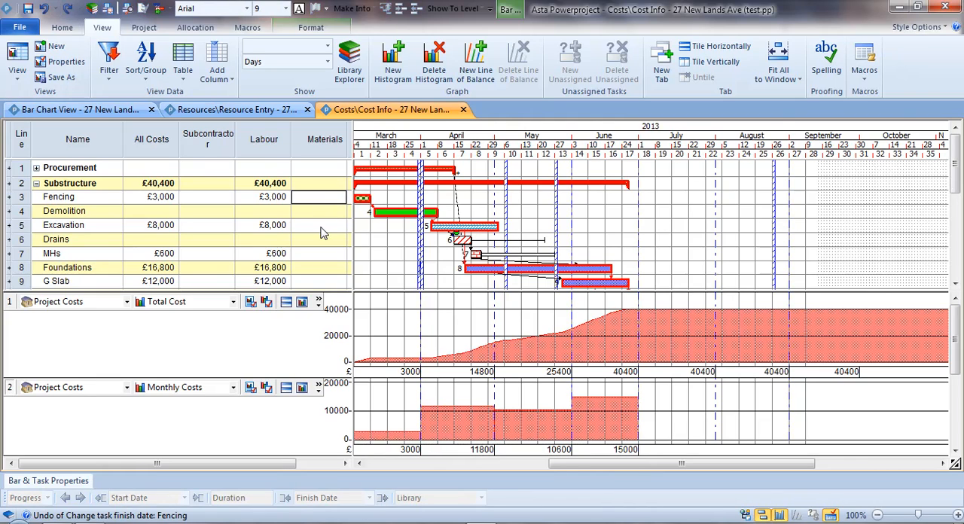
Enter a Materials cost of £4,000 for the Fencing task.
{"action": "key", "text": "Return"}
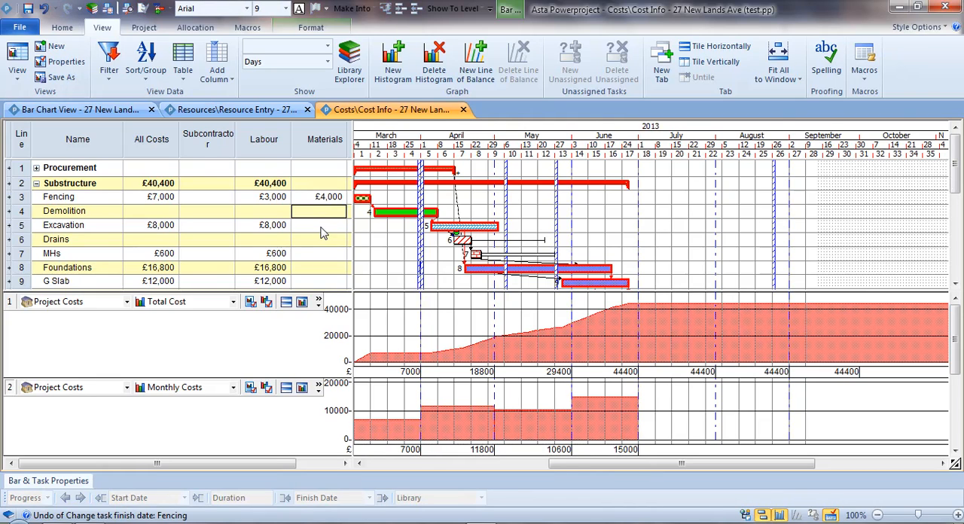
Try extending the Fencing bar to 13/Mar/13 to compare the effect on labour and materials costs, and undo the extension.
{"action": "left_click_drag", "start_coordinate": [369, 199], "coordinate": [379, 199]}
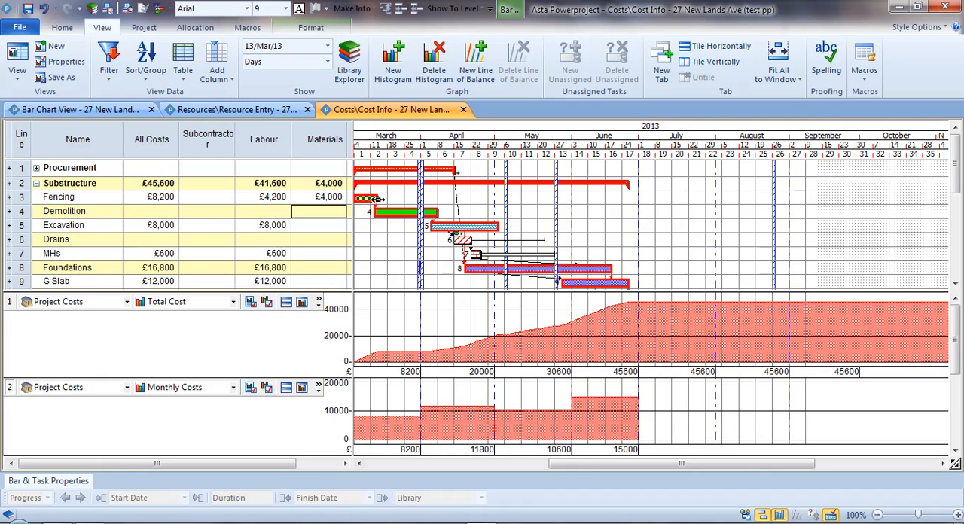
{"action": "key", "text": "ctrl+z"}
{"action": "left_click_drag", "start_coordinate": [263, 140], "coordinate": [302, 149]}
{"action": "left_click", "coordinate": [407, 202]}
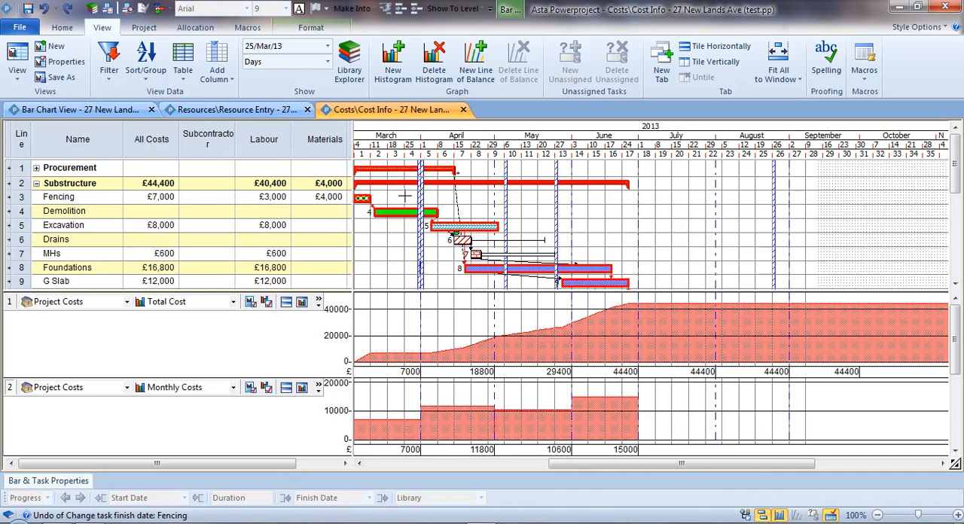
Enter a Subcontractor cost of £87,000 for the Demolition task.
{"action": "left_click", "coordinate": [217, 212]}
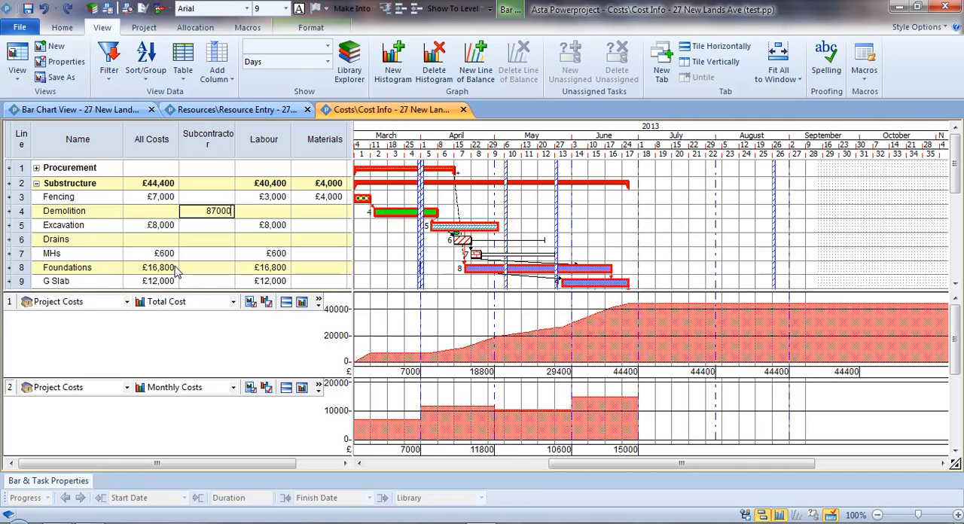
{"action": "key", "text": "Return"}
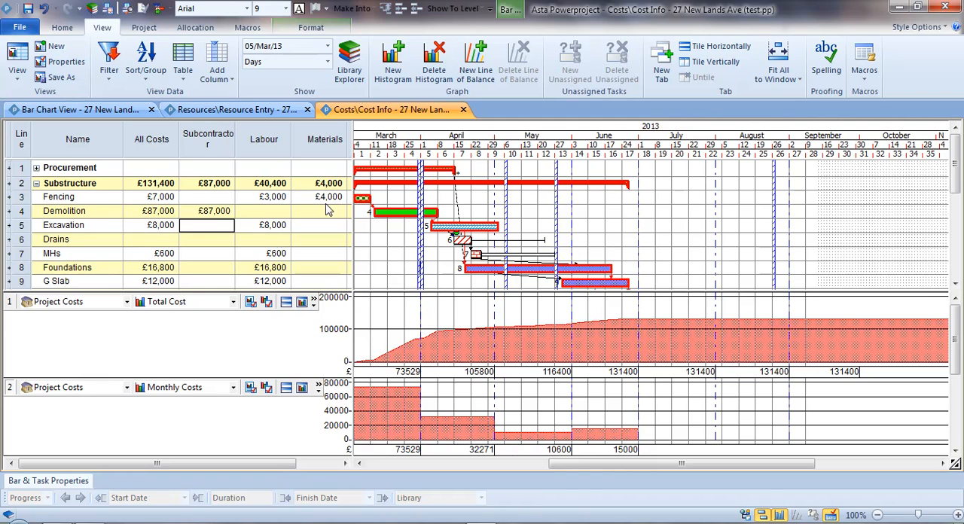
Preview the printed layout of the Cost Info view, and close the preview.
{"action": "left_click", "coordinate": [128, 9]}
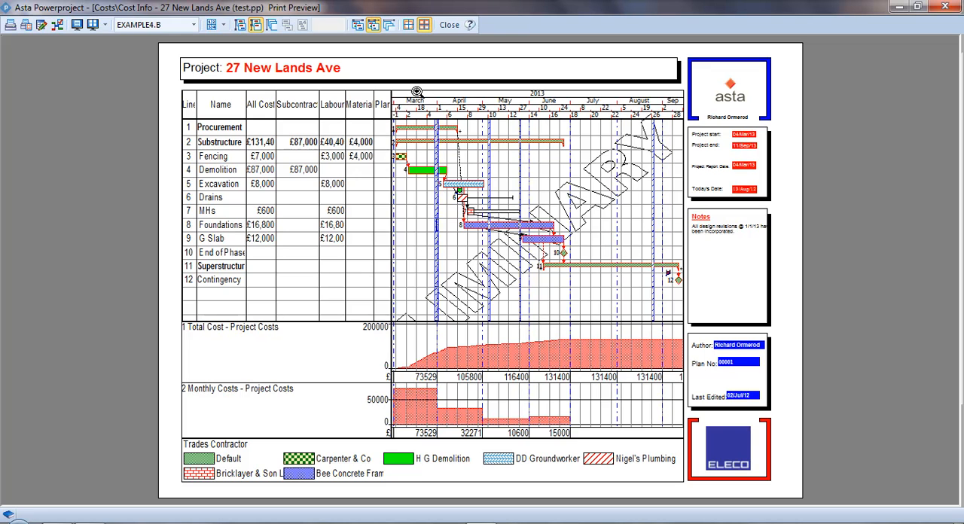
{"action": "left_click", "coordinate": [449, 25]}
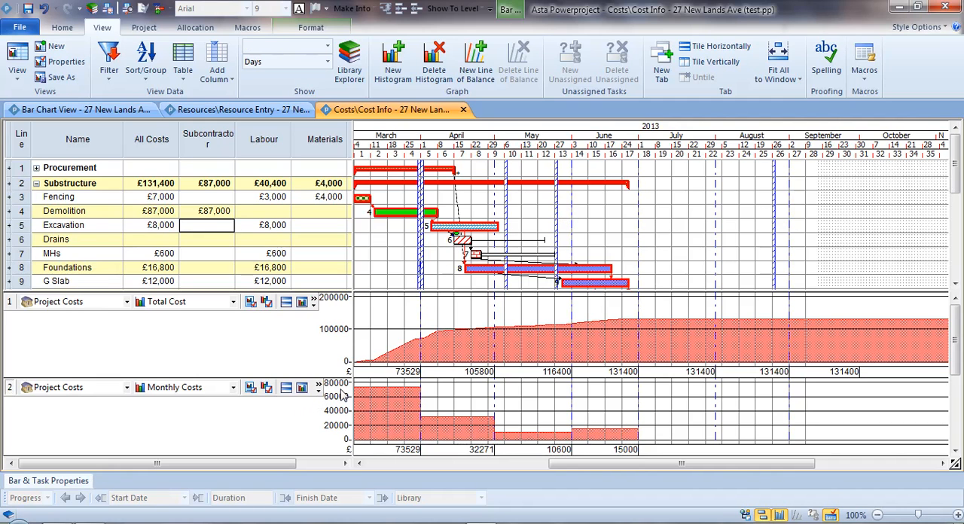
Widen the table area to show the Plant column, and open the Monthly Costs histogram in its own view with a much taller row.
{"action": "left_click_drag", "start_coordinate": [351, 355], "coordinate": [401, 355]}
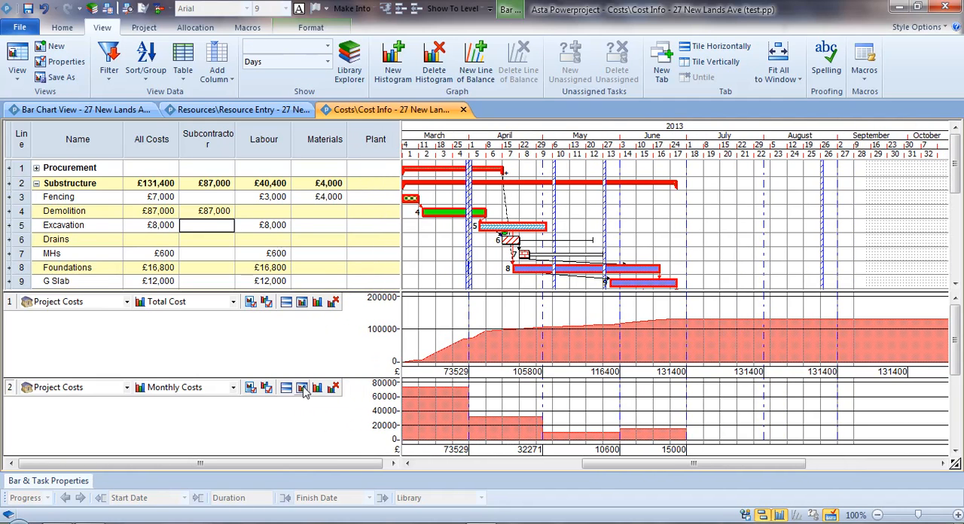
{"action": "left_click", "coordinate": [302, 388]}
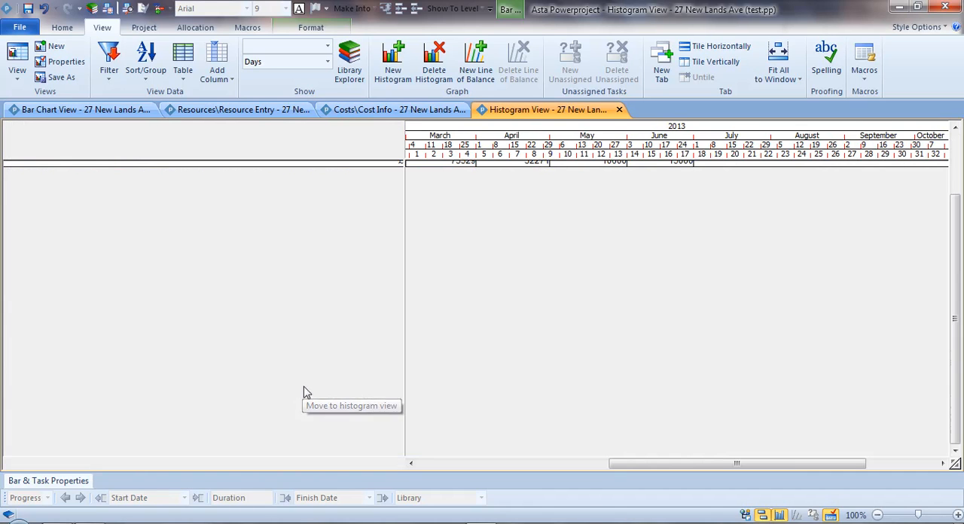
{"action": "left_click_drag", "start_coordinate": [394, 164], "coordinate": [650, 512]}
{"action": "left_click_drag", "start_coordinate": [669, 463], "coordinate": [631, 463]}
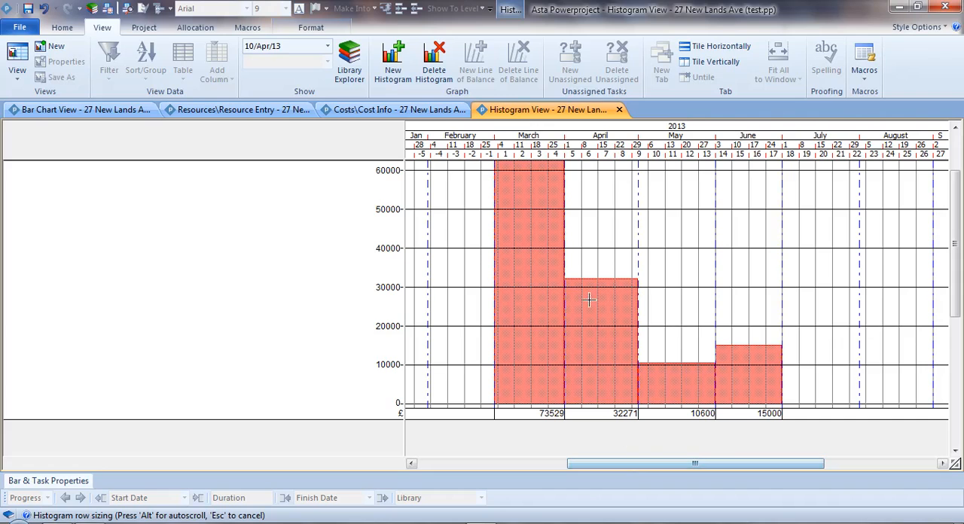
Check the commands available for the enlarged Monthly Costs histogram, and close the Histogram View to return to Cost Info.
{"action": "right_click", "coordinate": [605, 224]}
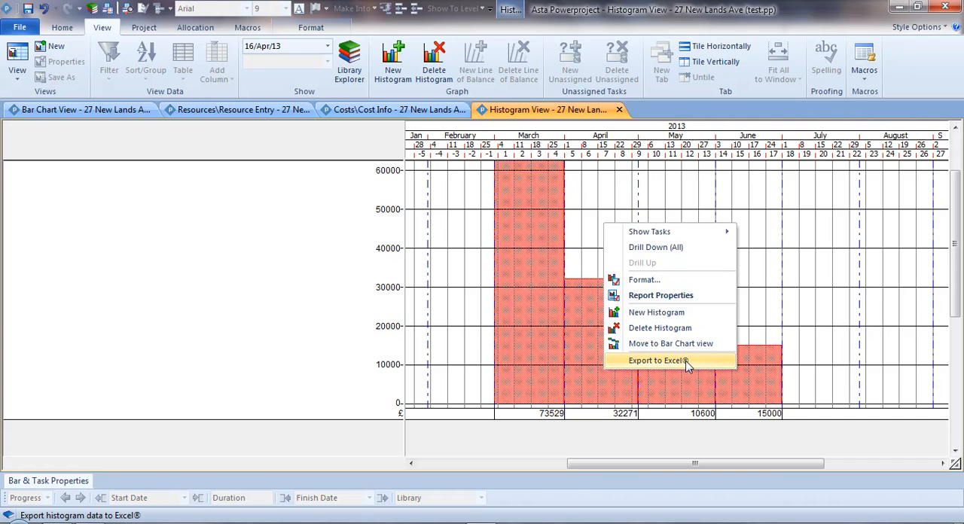
{"action": "left_click", "coordinate": [619, 111]}
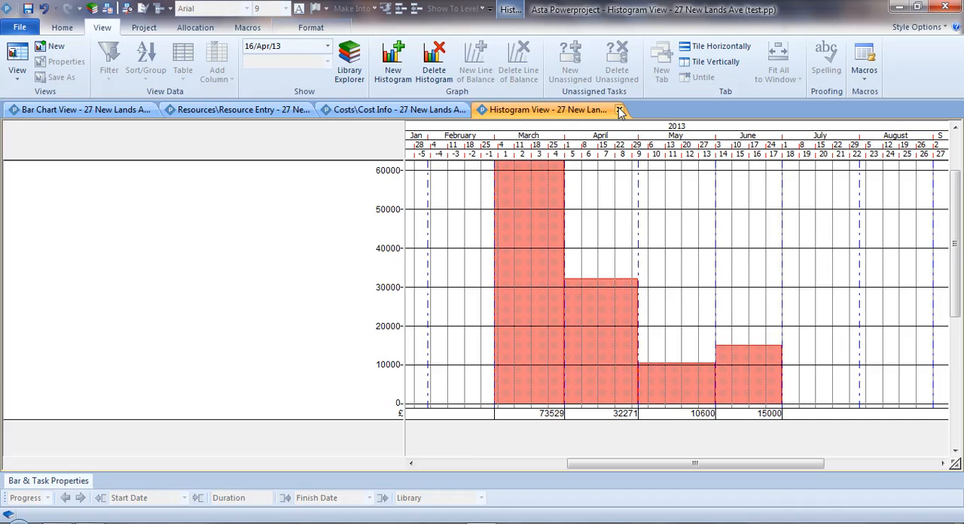
{"action": "left_click", "coordinate": [619, 111]}
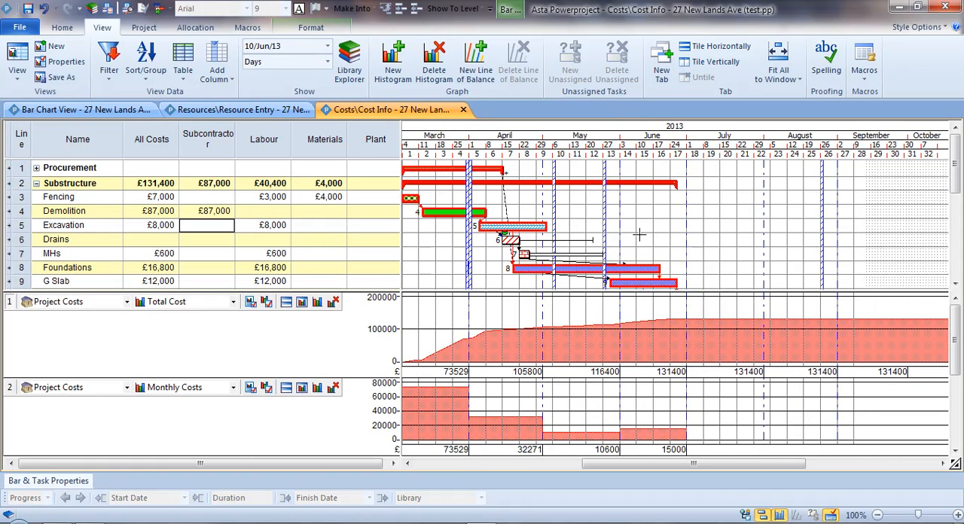